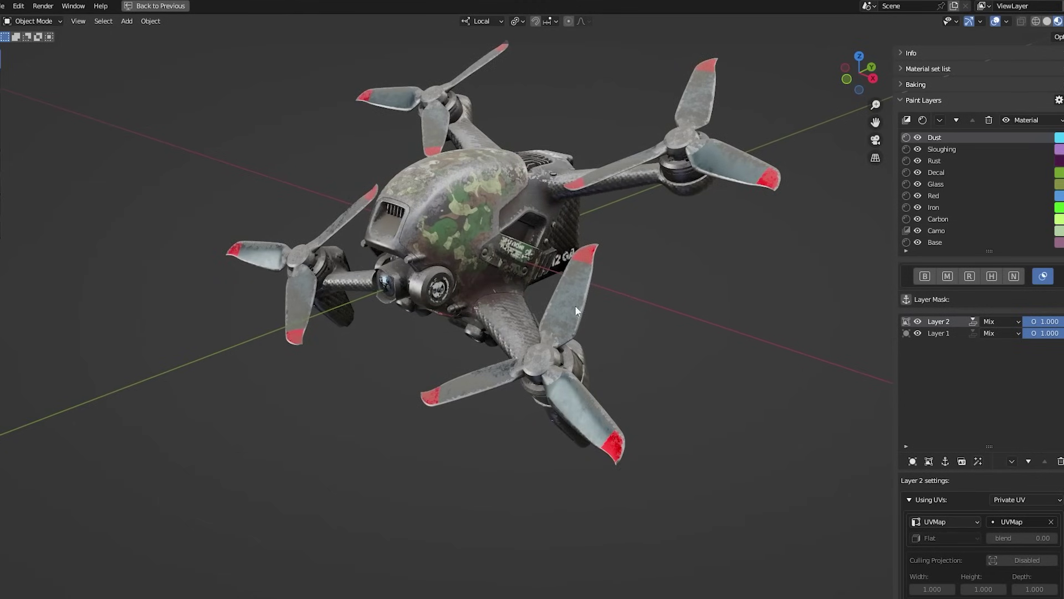
# Hide the Dust, Sloughing and Rust paint layers and inspect the drone without its weathering
pyautogui.moveTo(373, 304)
pyautogui.mouseDown(button='middle')
pyautogui.moveTo(474, 322)
pyautogui.moveTo(531, 317)
pyautogui.moveTo(531, 345)
pyautogui.moveTo(631, 312)
pyautogui.moveTo(447, 332)
pyautogui.moveTo(535, 345)
pyautogui.moveTo(543, 365)
pyautogui.moveTo(543, 349)
pyautogui.mouseUp(button='middle')
pyautogui.click(920, 138)
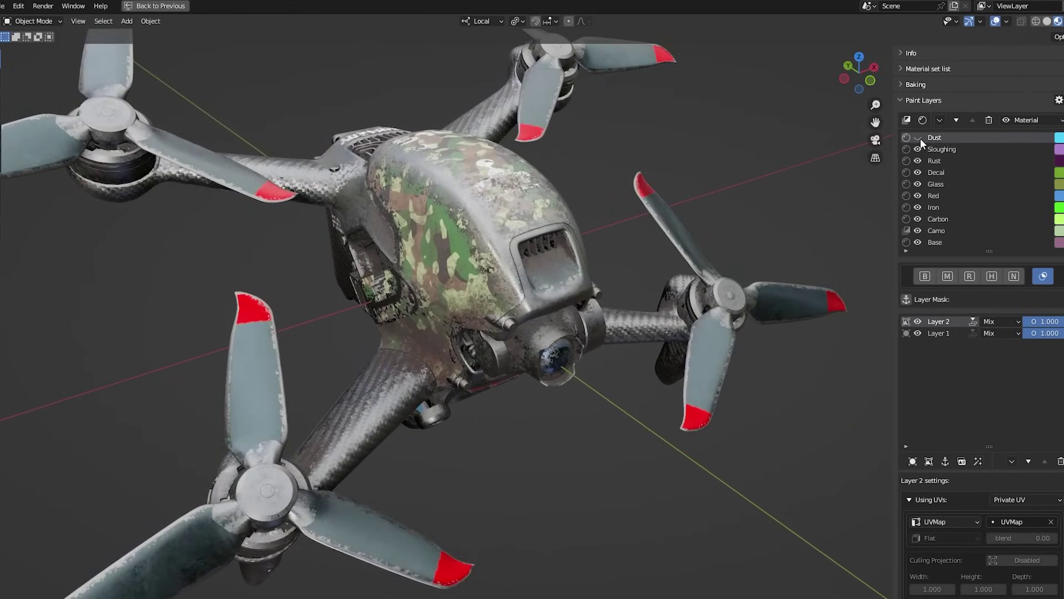
pyautogui.click(919, 148)
pyautogui.click(918, 161)
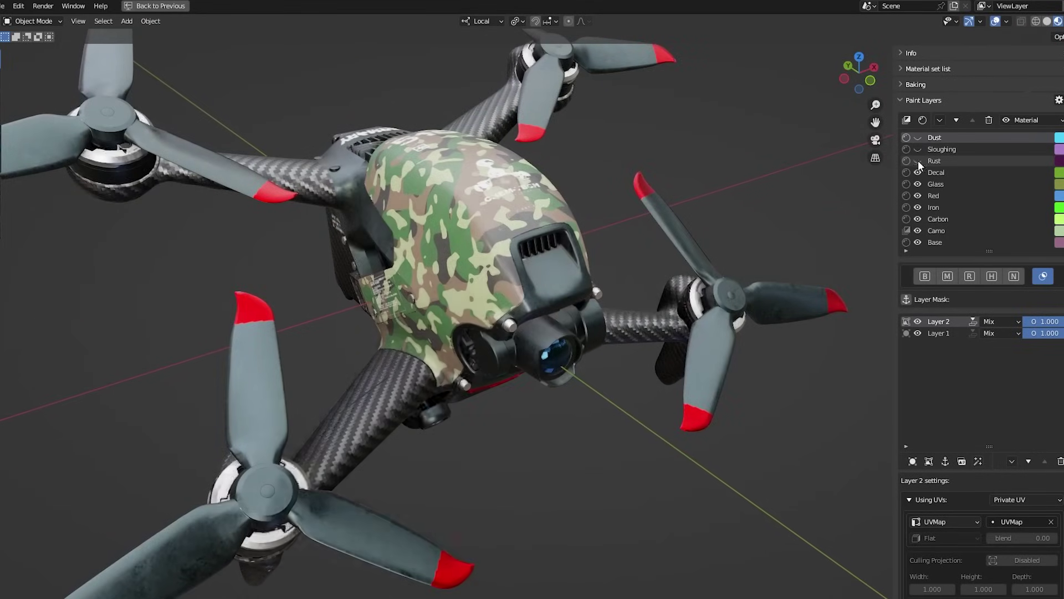
pyautogui.moveTo(734, 354); pyautogui.dragTo(494, 287, button='middle')
pyautogui.scroll(3, 494, 288)
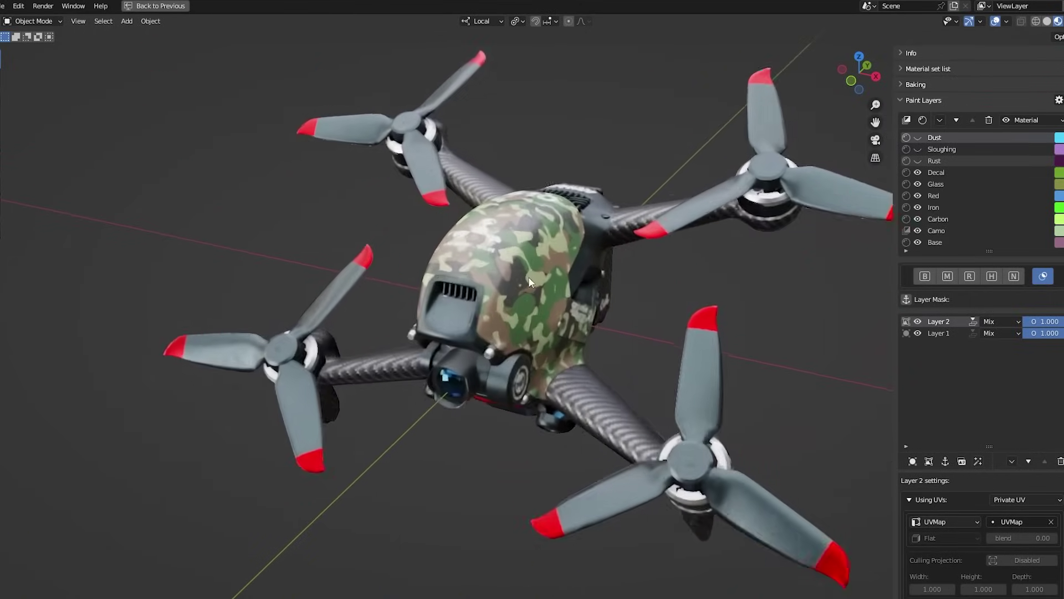
pyautogui.moveTo(603, 355); pyautogui.dragTo(577, 341, button='middle')
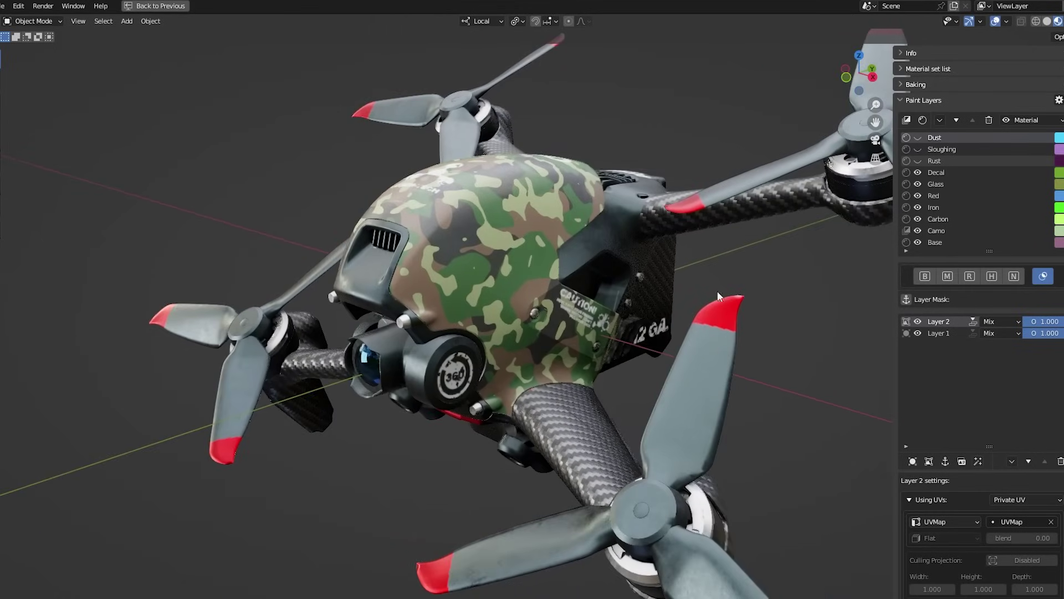
# Show the Rust, Sloughing and Dust layers again and check the weathering on the drone
pyautogui.click(919, 160)
pyautogui.scroll(2, 790, 208)
pyautogui.click(918, 148)
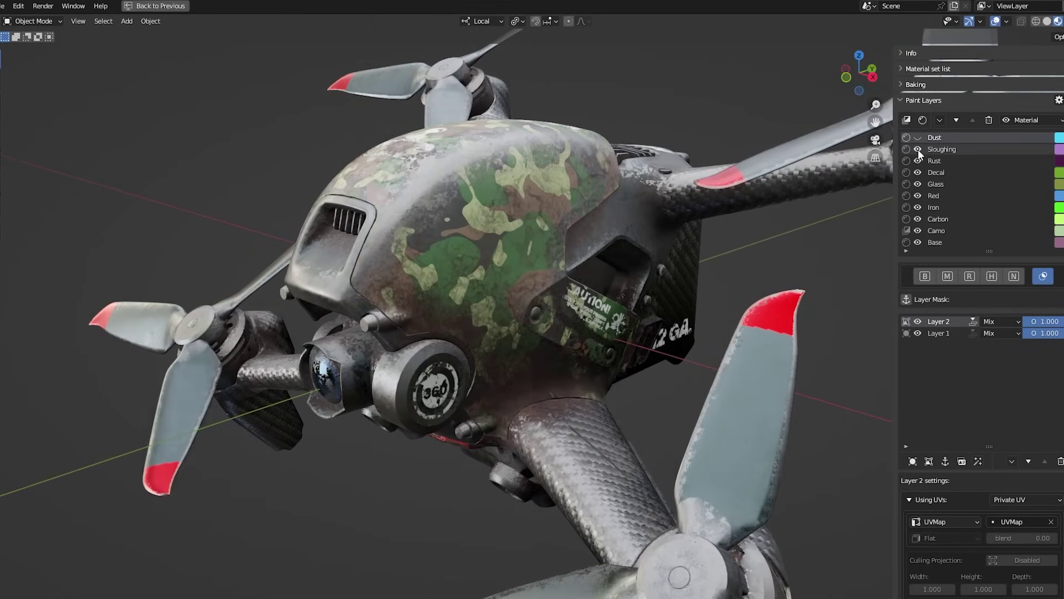
pyautogui.click(918, 137)
pyautogui.scroll(-5, 664, 311)
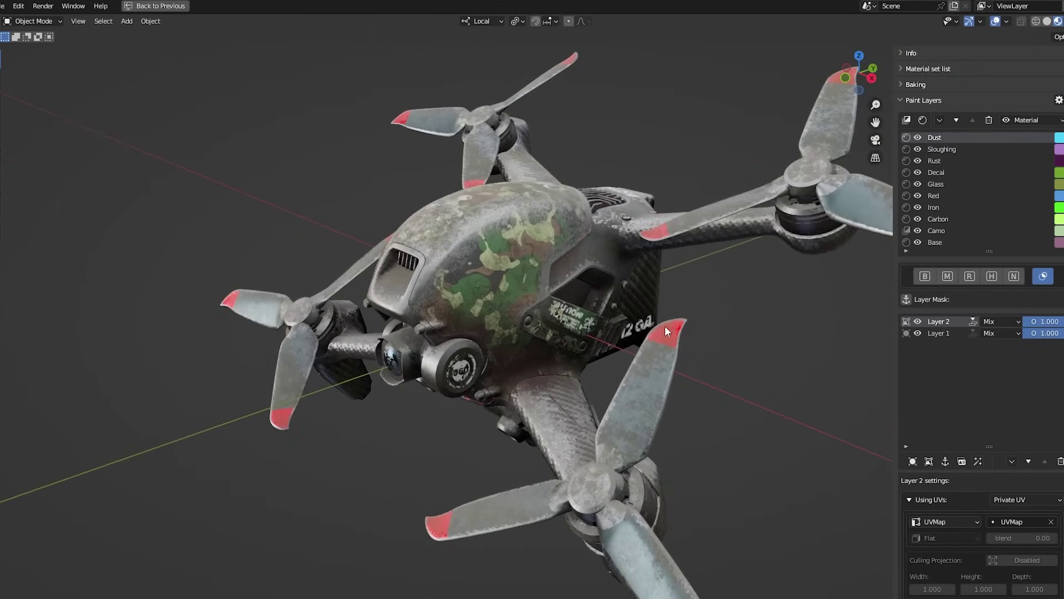
pyautogui.moveTo(664, 324)
pyautogui.mouseDown(button='middle')
pyautogui.moveTo(740, 327)
pyautogui.moveTo(684, 343)
pyautogui.moveTo(615, 312)
pyautogui.moveTo(648, 314)
pyautogui.mouseUp(button='middle')
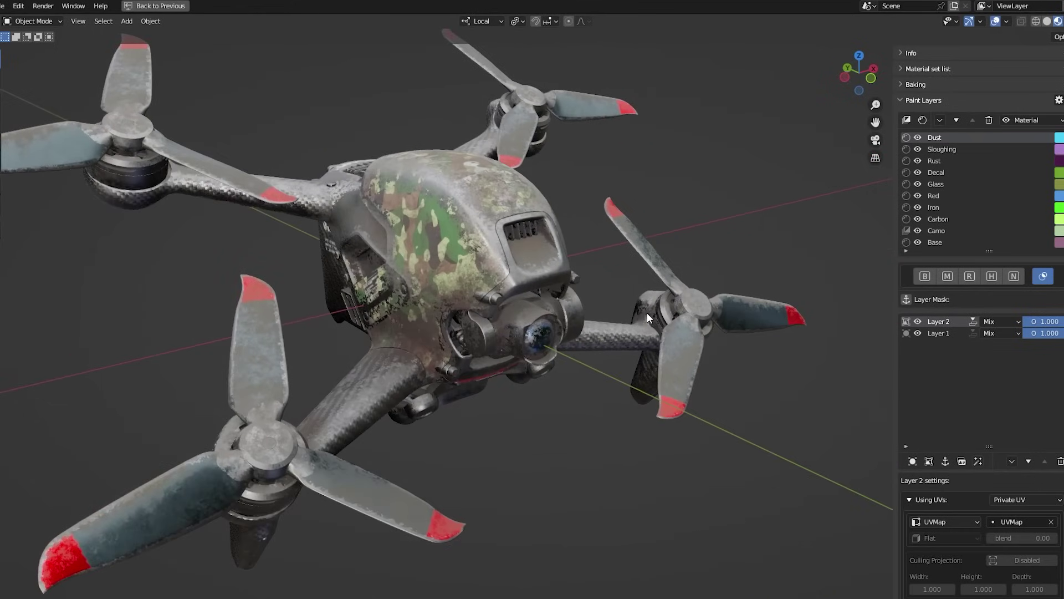
# Check the preview channel options and examine the drone's weathered material from the front and both sides, including close up
pyautogui.press('v')
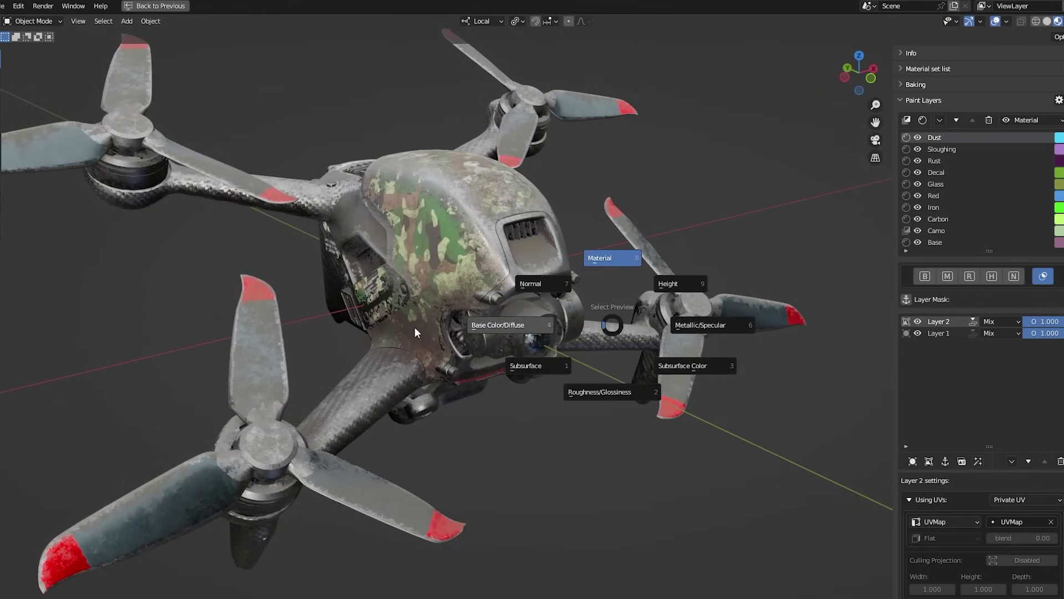
pyautogui.click(415, 327)
pyautogui.moveTo(593, 349); pyautogui.dragTo(789, 335, button='middle')
pyautogui.press('`')
pyautogui.click(624, 347)
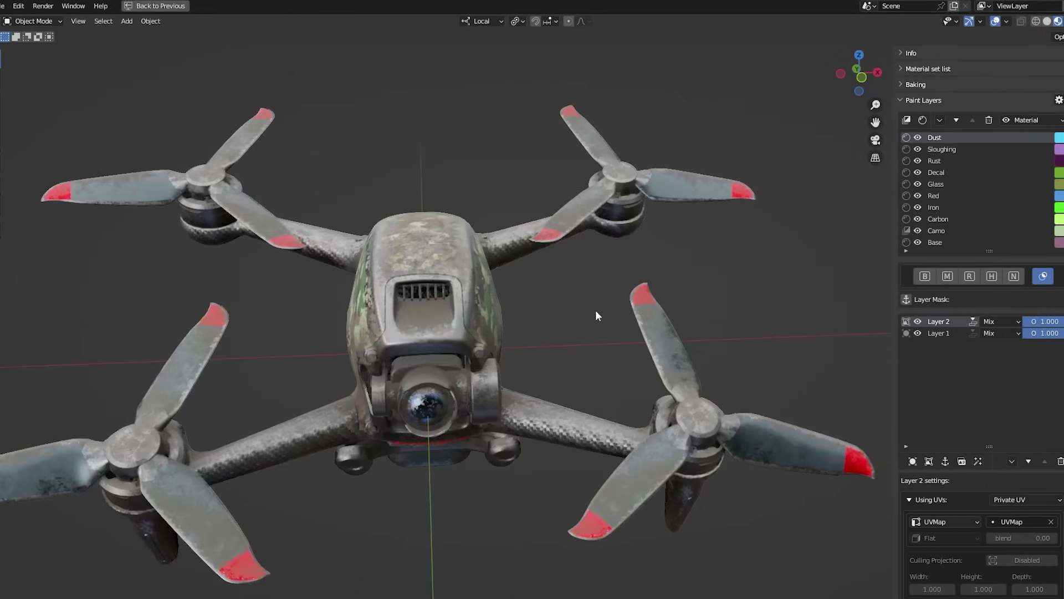
pyautogui.moveTo(636, 327); pyautogui.dragTo(643, 287, button='middle')
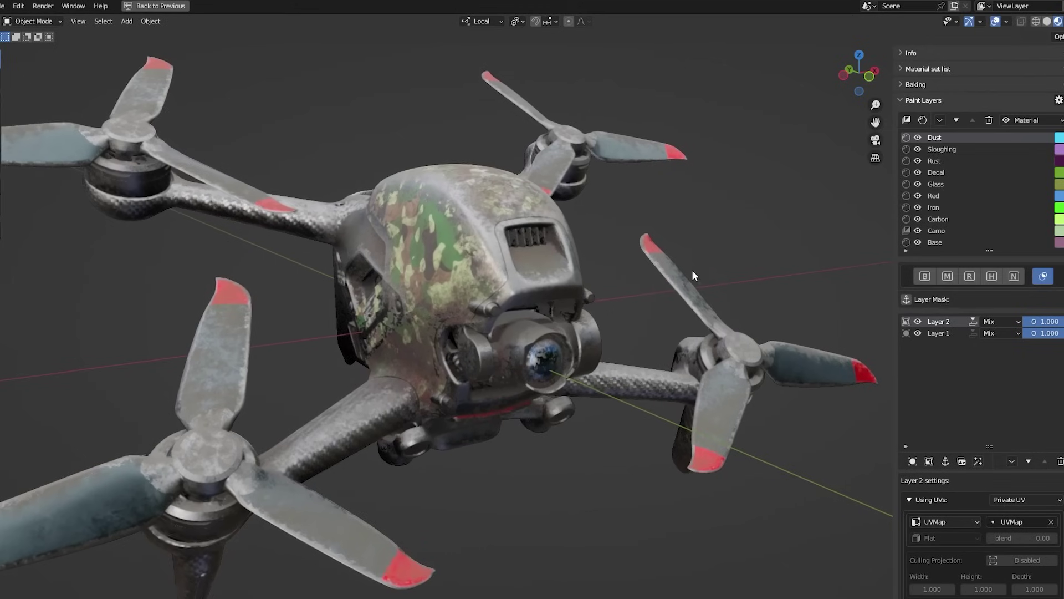
pyautogui.moveTo(730, 205); pyautogui.dragTo(726, 205, button='middle')
pyautogui.scroll(2, 741, 224)
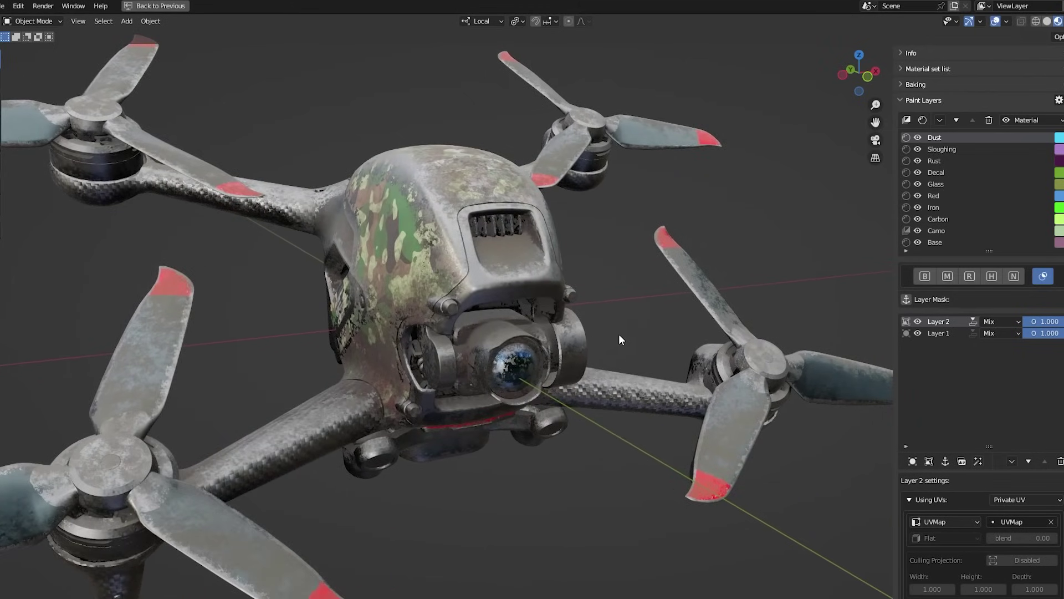
pyautogui.moveTo(619, 335); pyautogui.dragTo(564, 338, button='middle')
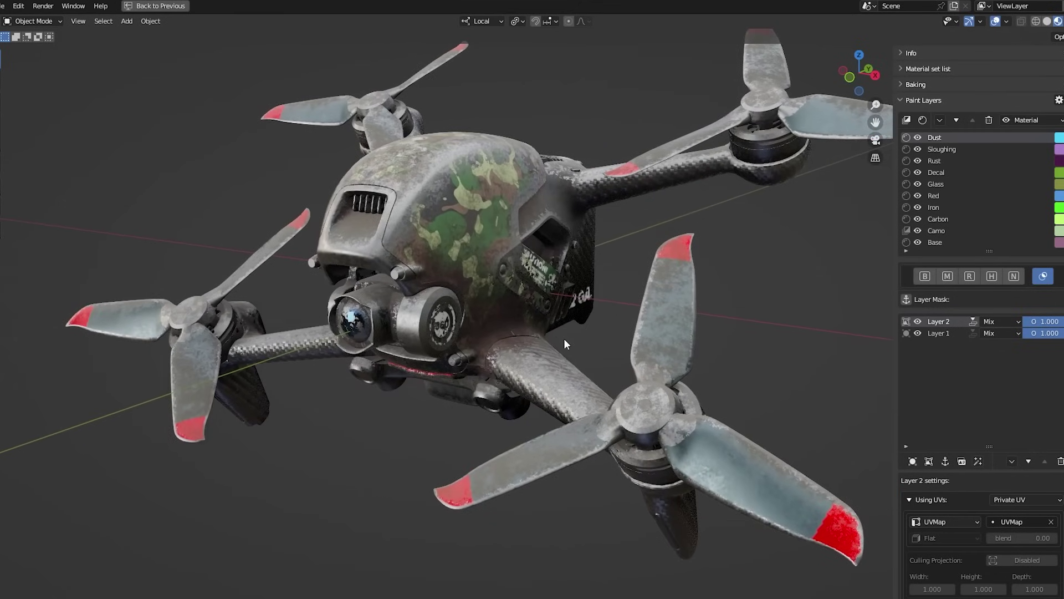
pyautogui.scroll(3, 497, 354)
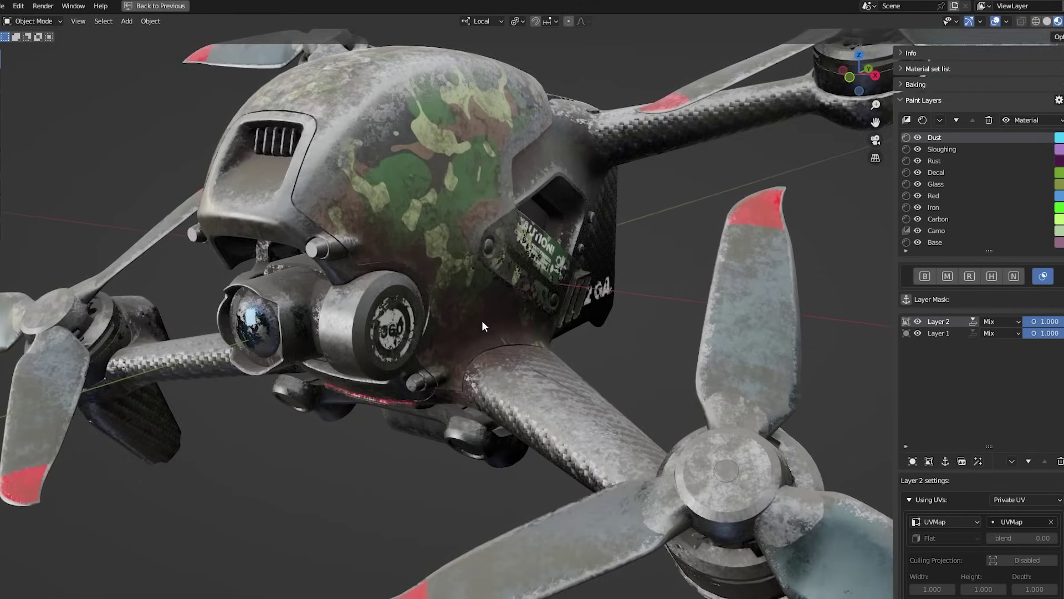
pyautogui.scroll(-3, 510, 357)
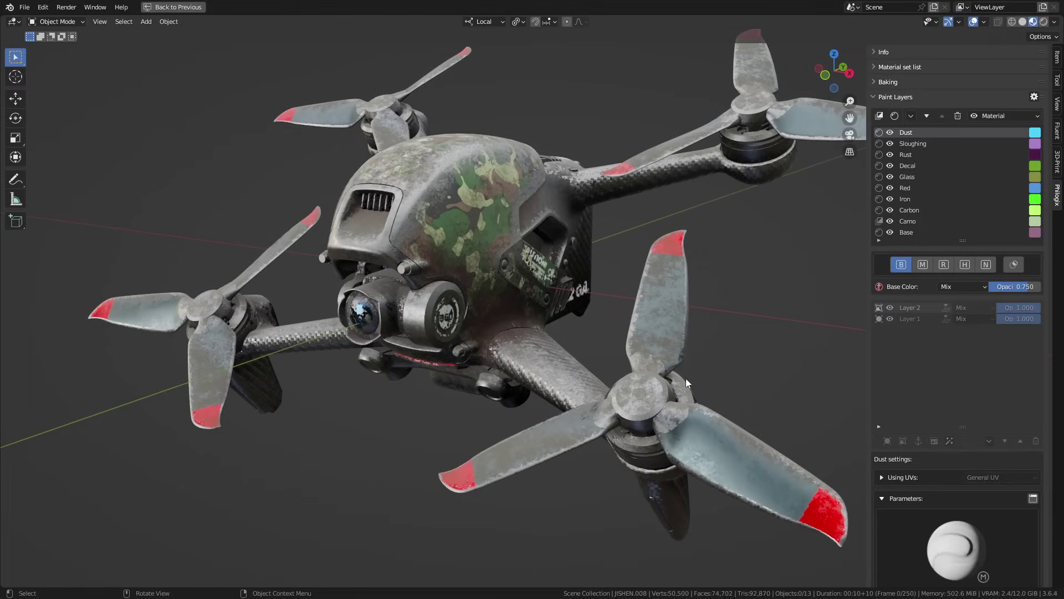
# Switch the Dust layer off and on again to compare the drone with and without it
pyautogui.moveTo(698, 383); pyautogui.dragTo(637, 395, button='middle')
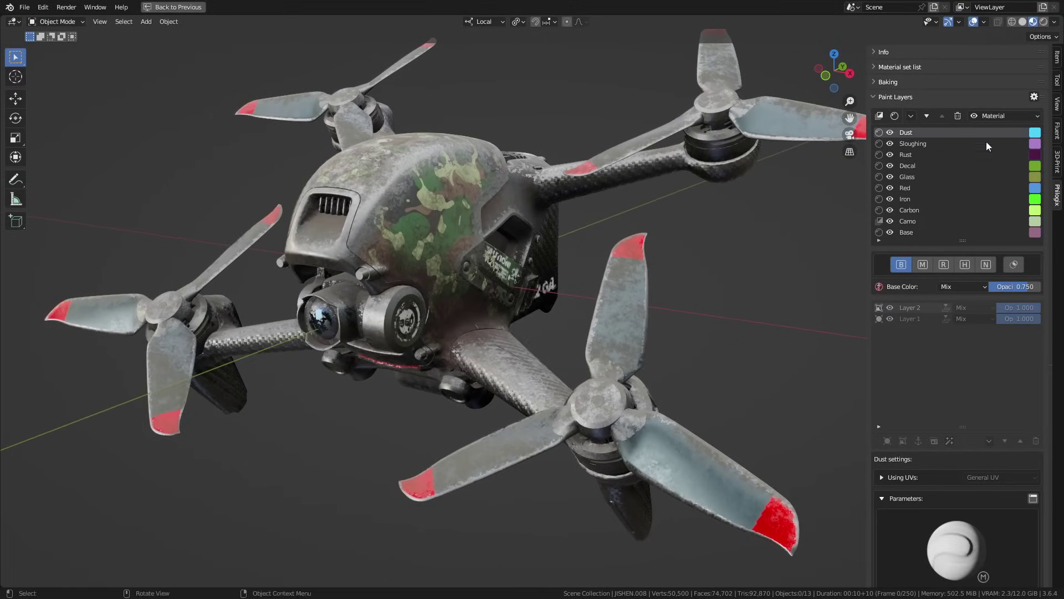
pyautogui.click(890, 132)
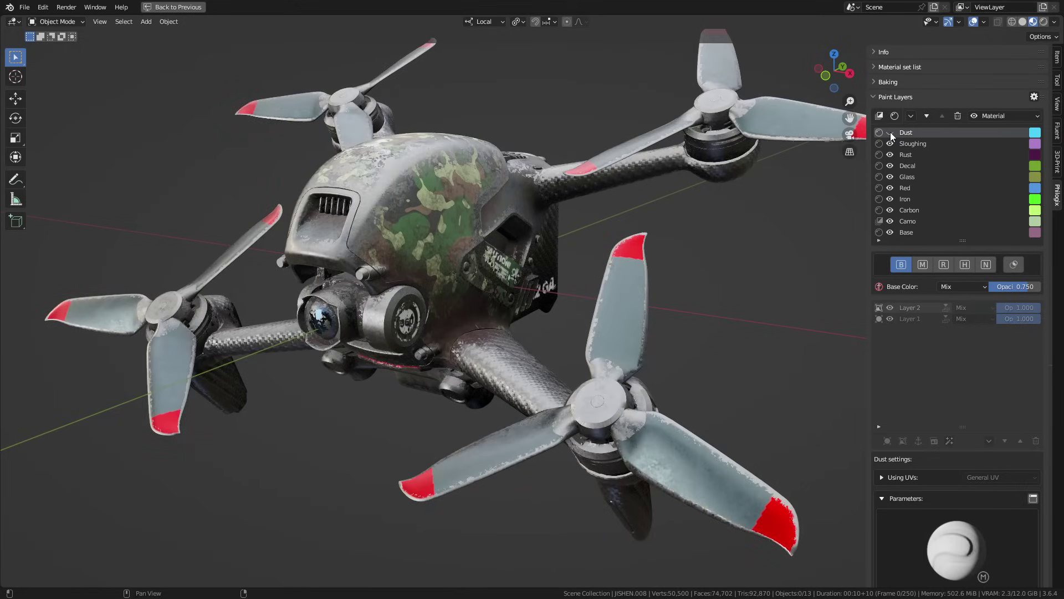
pyautogui.click(891, 131)
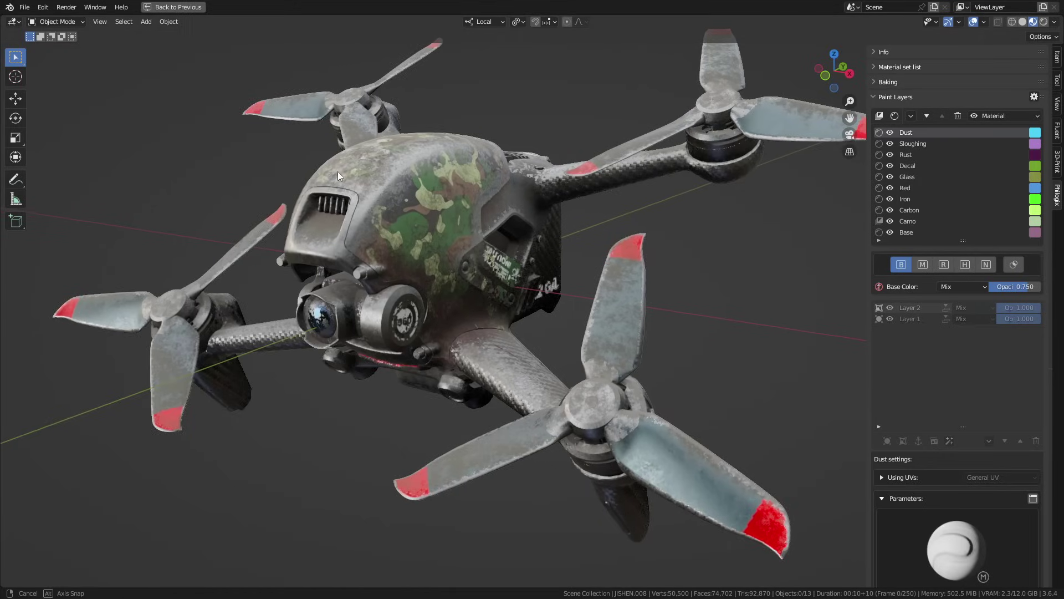
# Leave the maximized view, split the 3D viewport vertically and turn the new area into a Shader Editor
pyautogui.click(167, 8)
pyautogui.moveTo(2, 15); pyautogui.dragTo(415, 33)
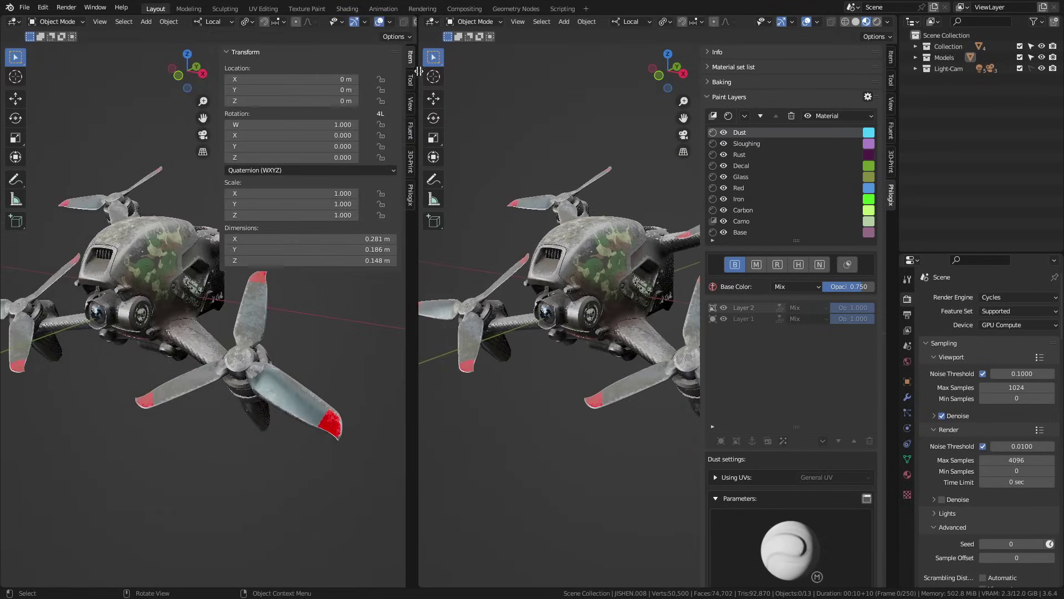
pyautogui.click(12, 22)
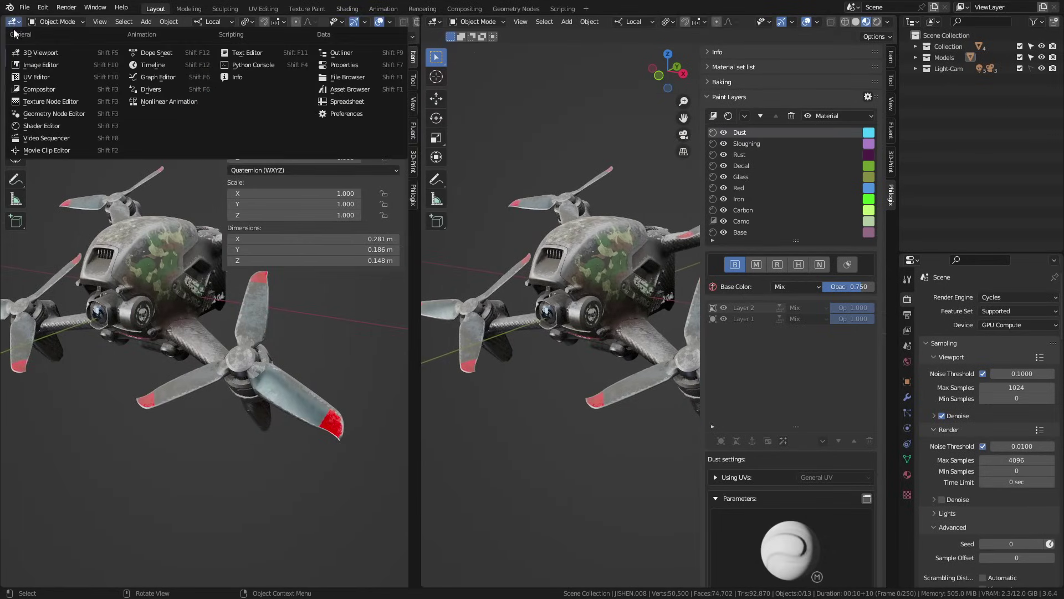
pyautogui.click(41, 126)
# Examine the chain of coloured layer node groups in the drone material's node tree
pyautogui.scroll(3, 224, 251)
pyautogui.scroll(-3, 124, 388)
pyautogui.moveTo(123, 388); pyautogui.dragTo(224, 369, button='middle')
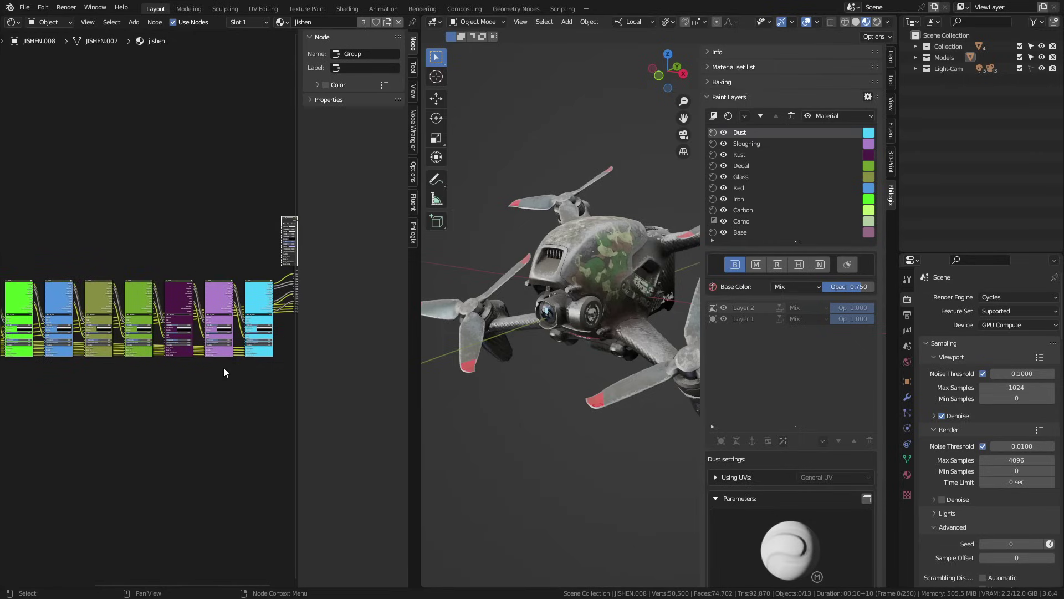
pyautogui.scroll(-3, 209, 388)
pyautogui.moveTo(130, 382); pyautogui.dragTo(171, 380, button='middle')
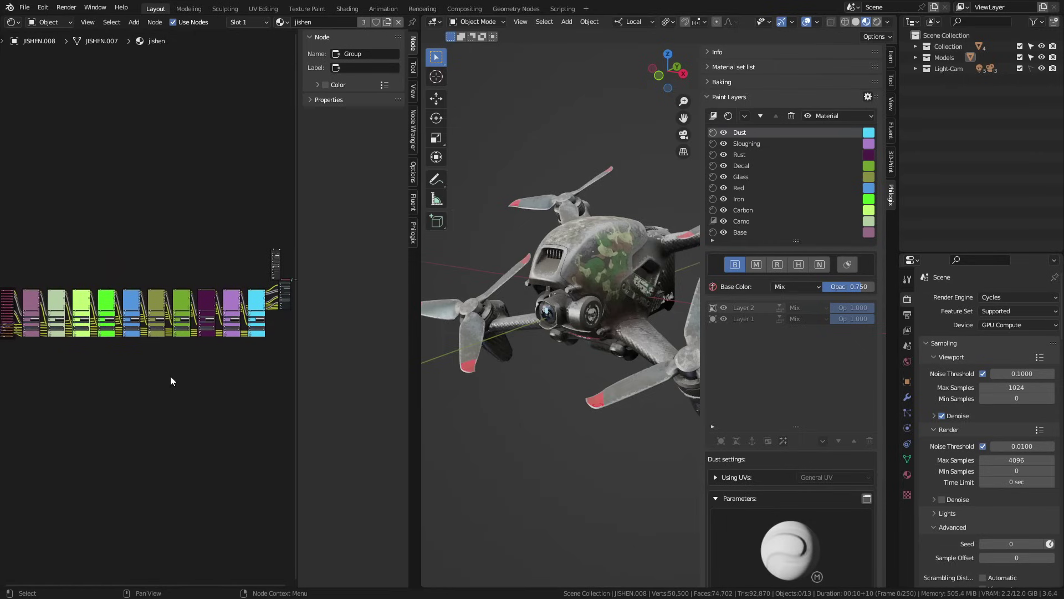
pyautogui.scroll(1, 143, 323)
pyautogui.moveTo(228, 350); pyautogui.dragTo(218, 349, button='middle')
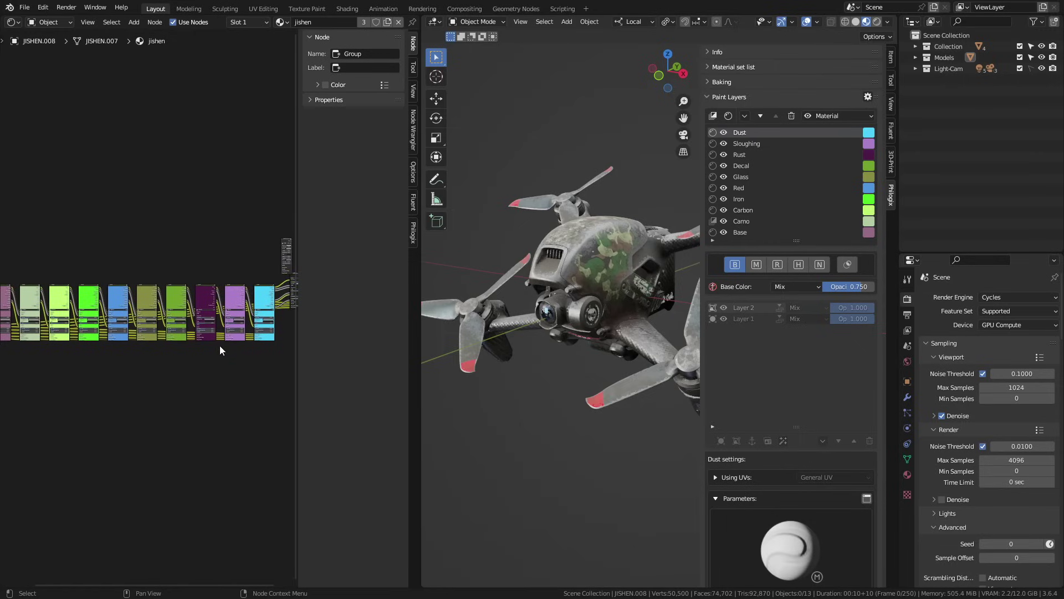
pyautogui.scroll(1, 220, 346)
# Join the Shader Editor area back into the 3D viewport
pyautogui.rightClick(419, 327)
pyautogui.click(406, 328)
pyautogui.click(388, 327)
# Hide all paint layers above Base, from Dust down to Camo, and inspect the base material
pyautogui.moveTo(723, 133); pyautogui.dragTo(723, 220)
pyautogui.moveTo(582, 258); pyautogui.dragTo(569, 259, button='middle')
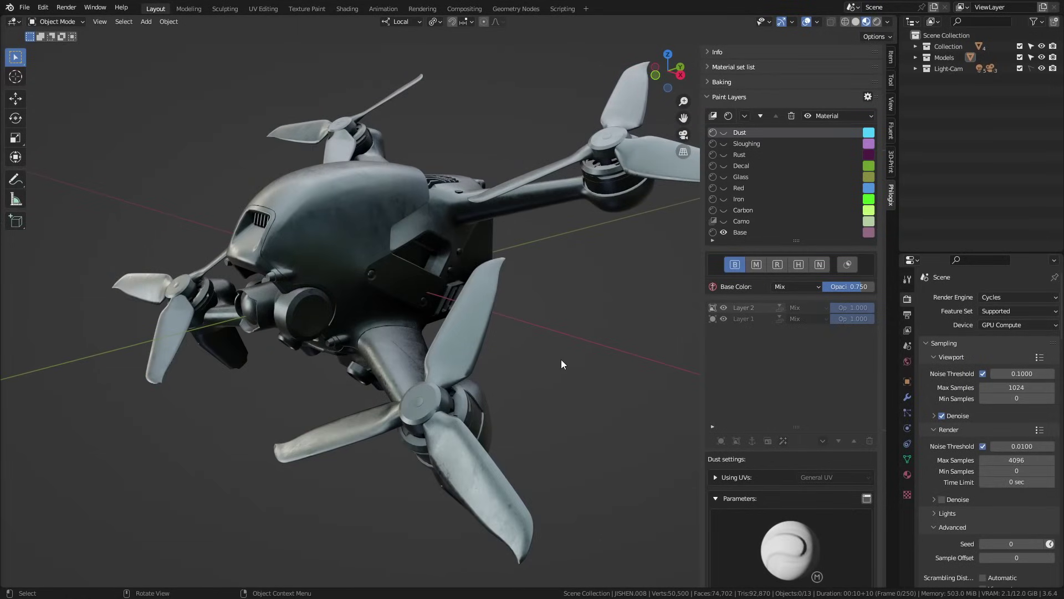
pyautogui.moveTo(562, 360); pyautogui.dragTo(569, 356, button='middle')
# Select the Base layer, look through its material presets and adjust the roughness of its Brass Pure material
pyautogui.click(746, 232)
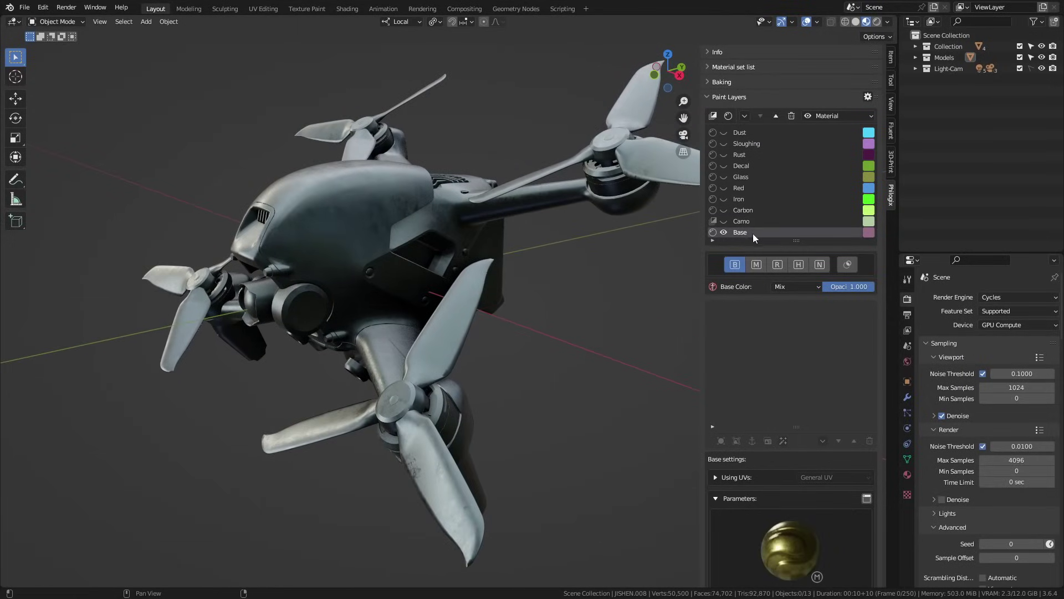
pyautogui.scroll(-5, 777, 426)
pyautogui.click(720, 517)
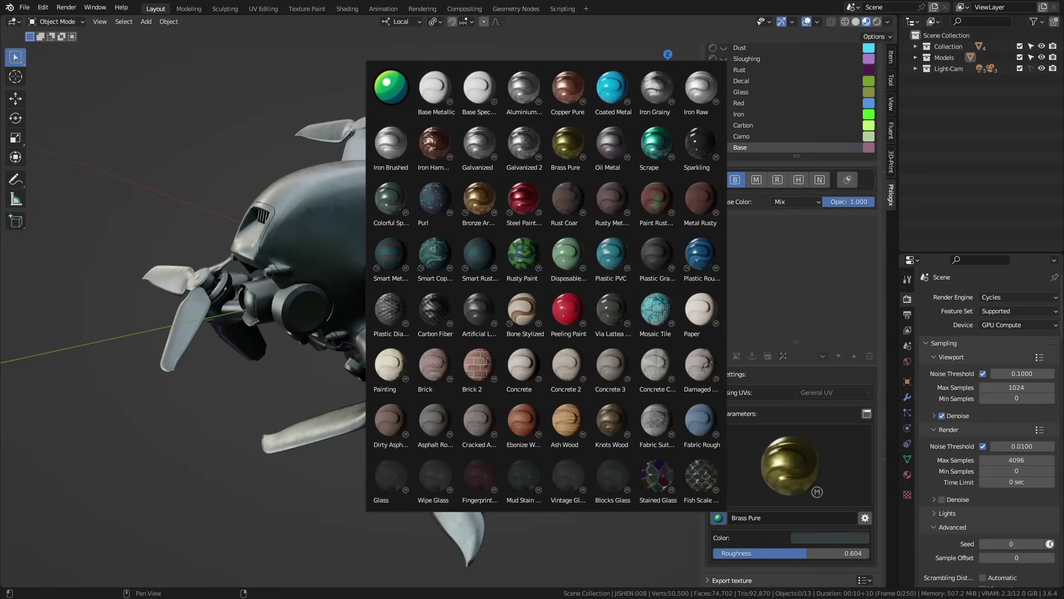
pyautogui.moveTo(803, 553); pyautogui.dragTo(750, 553)
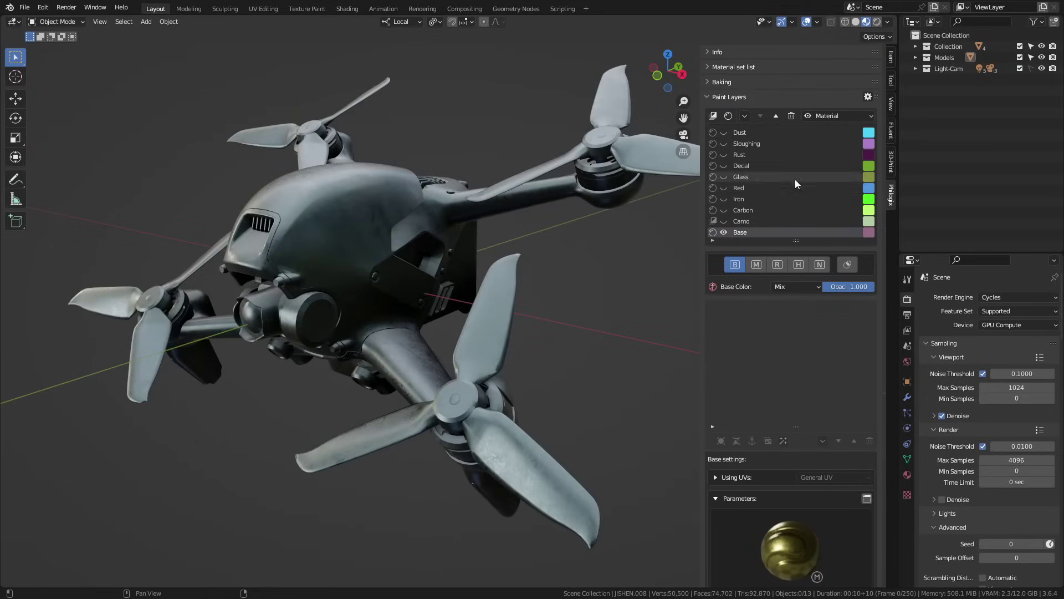
# Select and show the Camo layer, then browse the texture presets available for its Woodland Camo base color
pyautogui.click(742, 221)
pyautogui.click(724, 222)
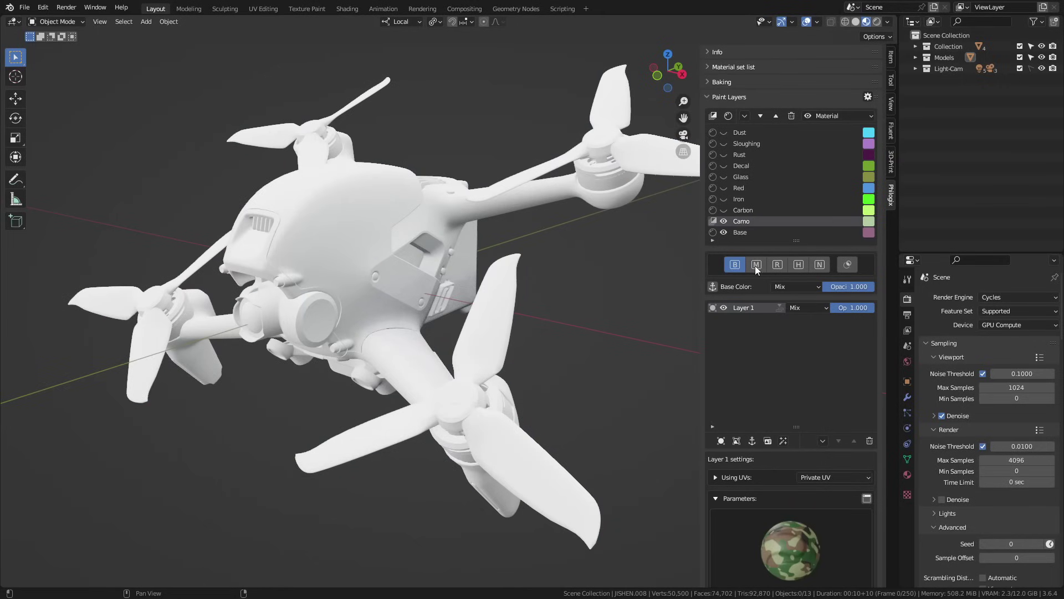
pyautogui.scroll(-2, 757, 265)
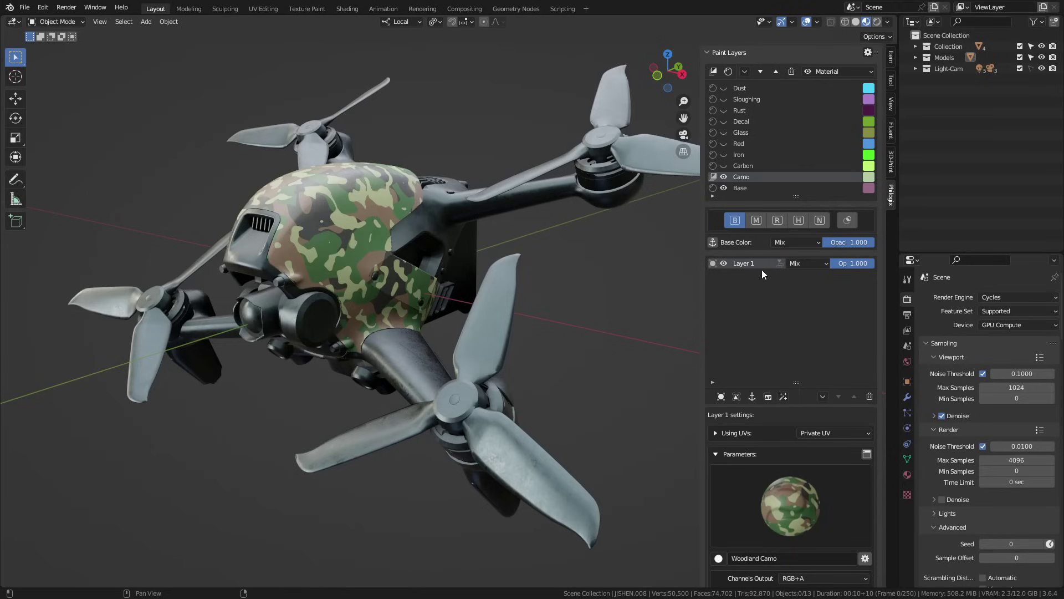
pyautogui.scroll(-4, 753, 266)
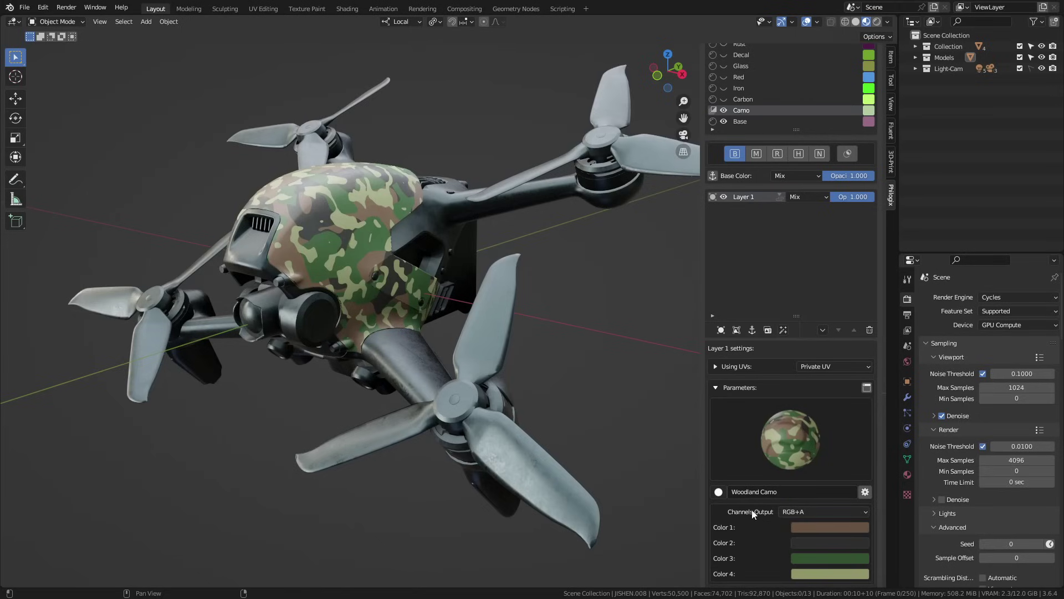
pyautogui.click(719, 472)
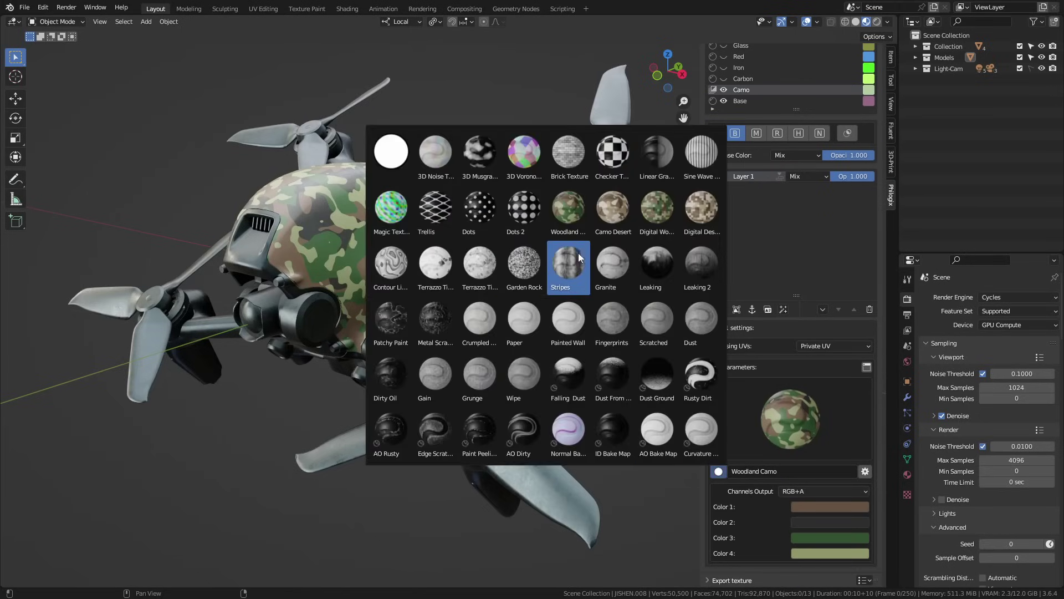
pyautogui.scroll(3, 820, 232)
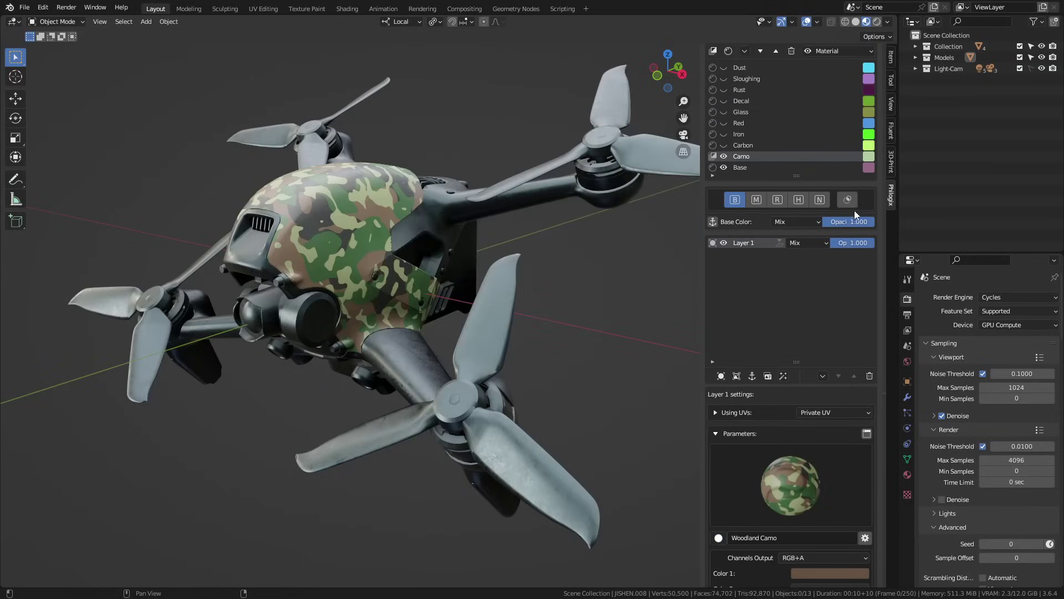
# Open the Camo layer's mask and sample the red ID color of the drone's top shell as its mask color
pyautogui.click(847, 199)
pyautogui.scroll(2, 838, 220)
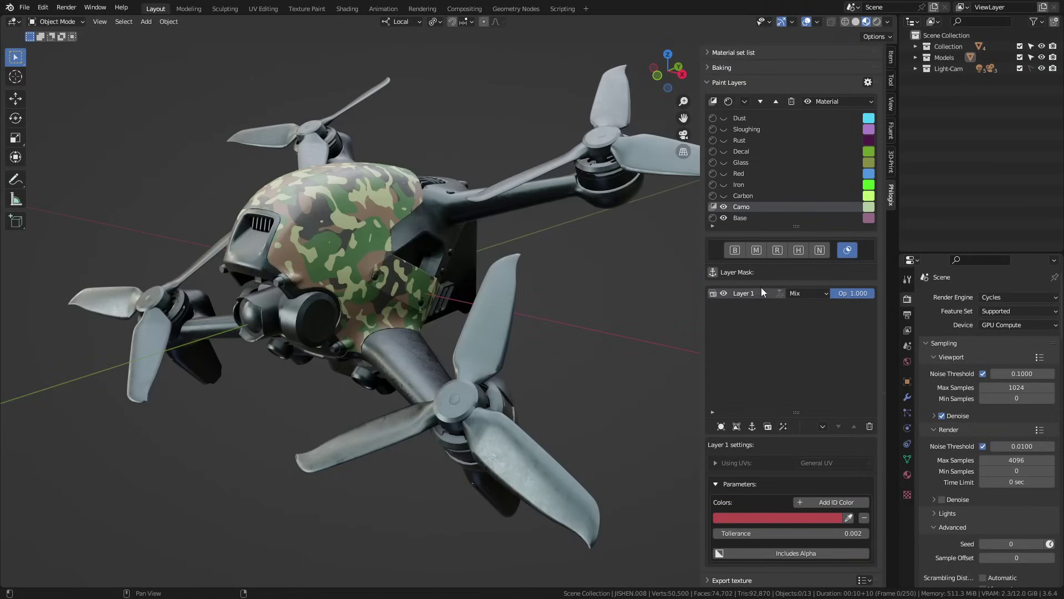
pyautogui.click(849, 518)
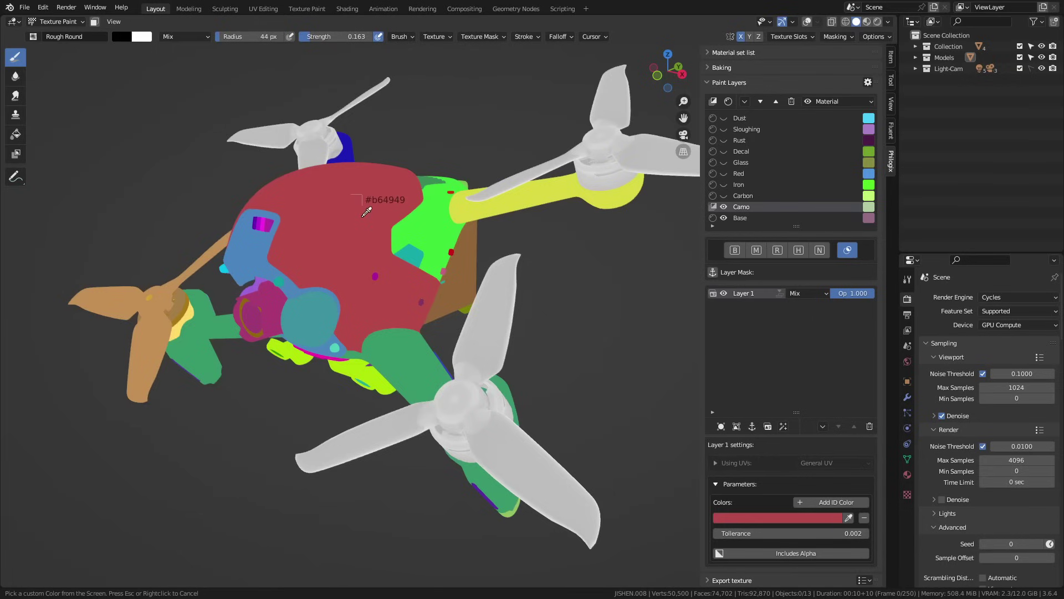
pyautogui.click(358, 186)
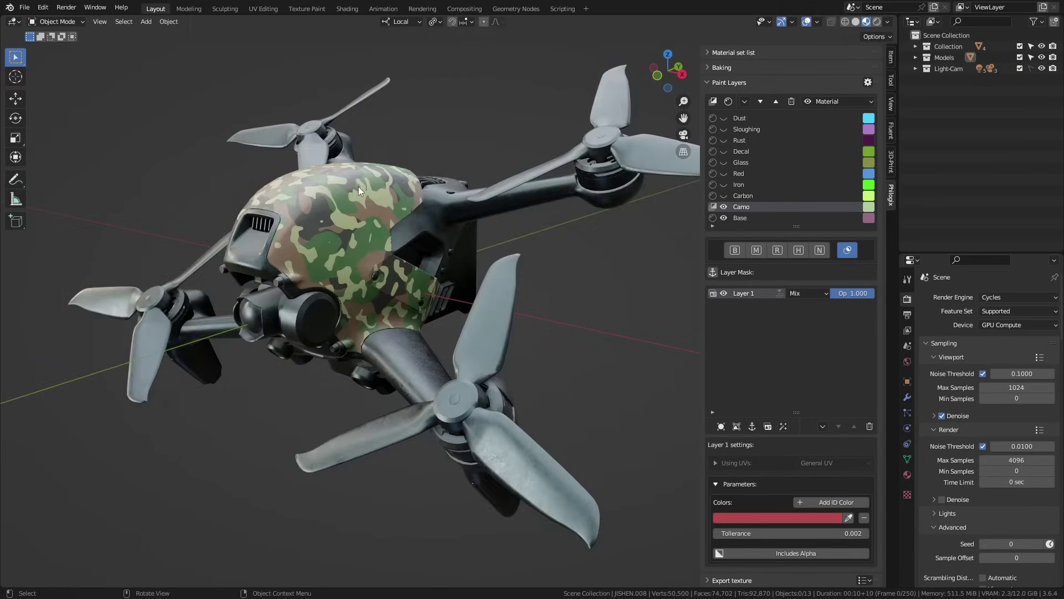
# Preview the Camo layer's mask on the drone with the Layer Mask view mode, and return the preview to Material
pyautogui.moveTo(358, 187); pyautogui.dragTo(411, 315, button='middle')
pyautogui.press('v')
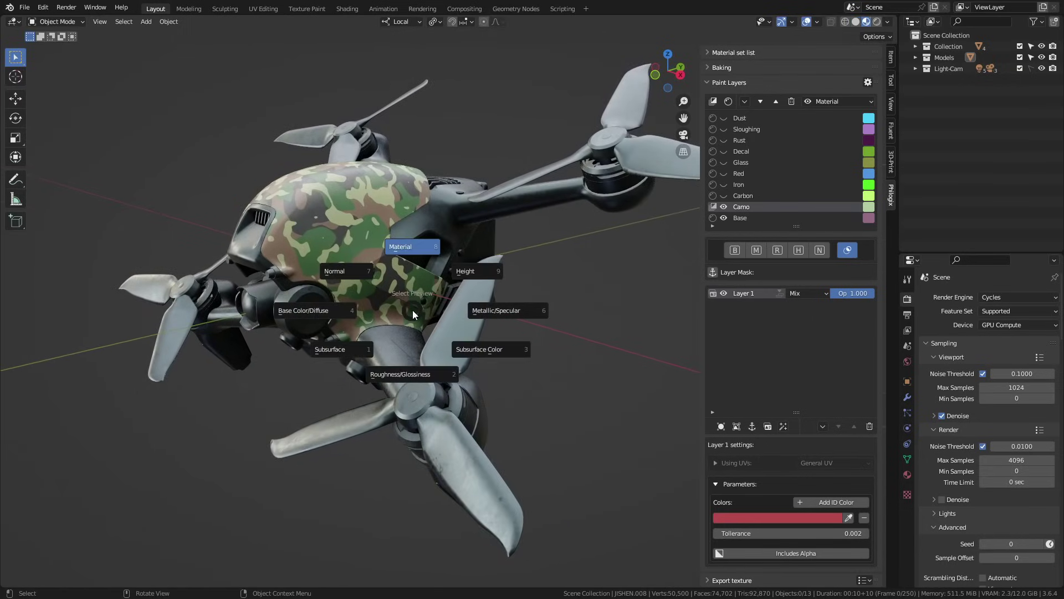
pyautogui.click(412, 246)
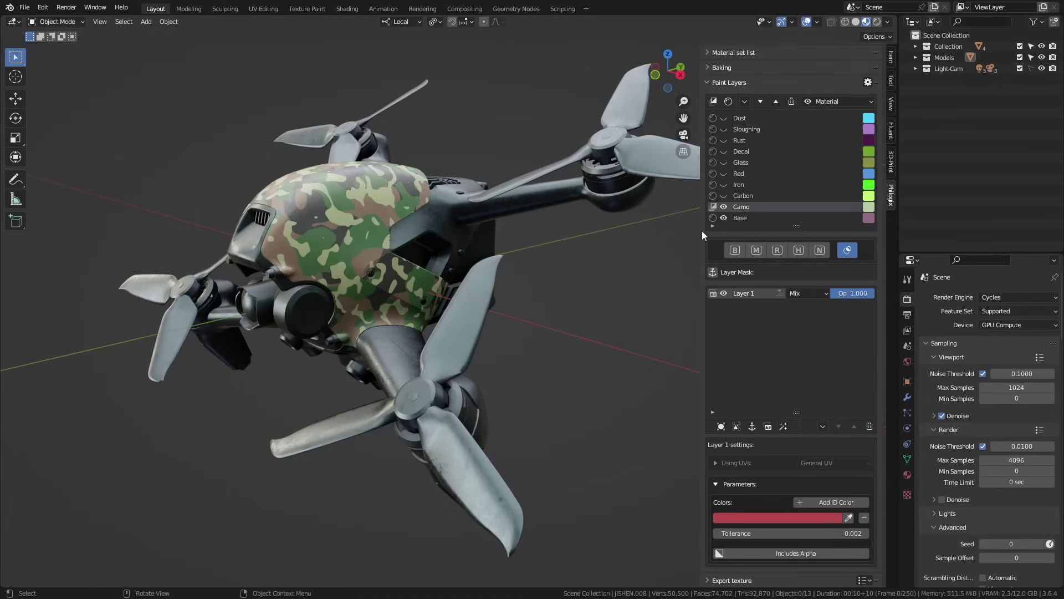
pyautogui.click(848, 101)
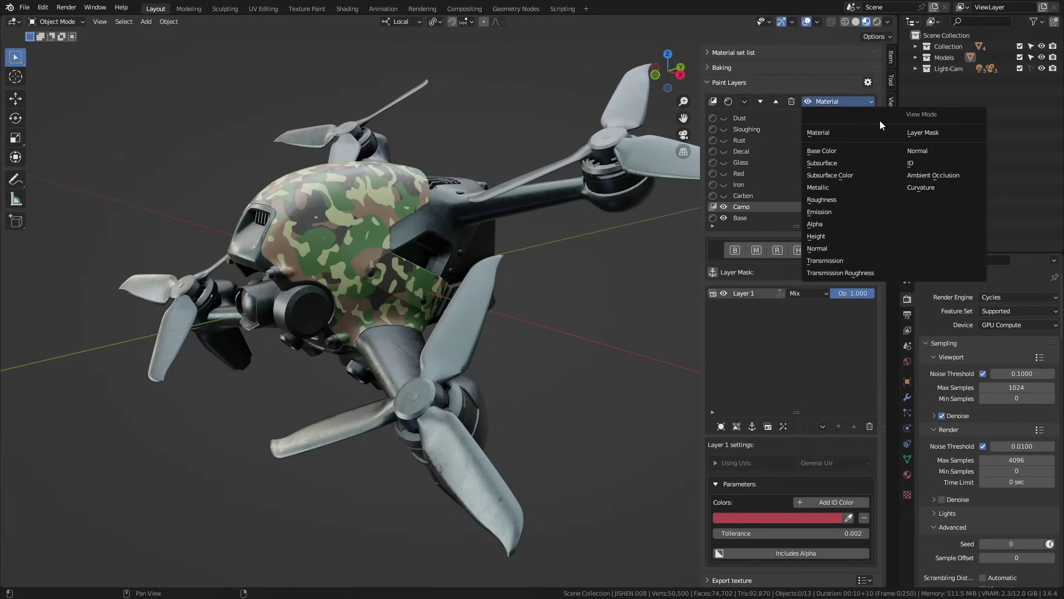
pyautogui.click(926, 134)
pyautogui.scroll(2, 381, 232)
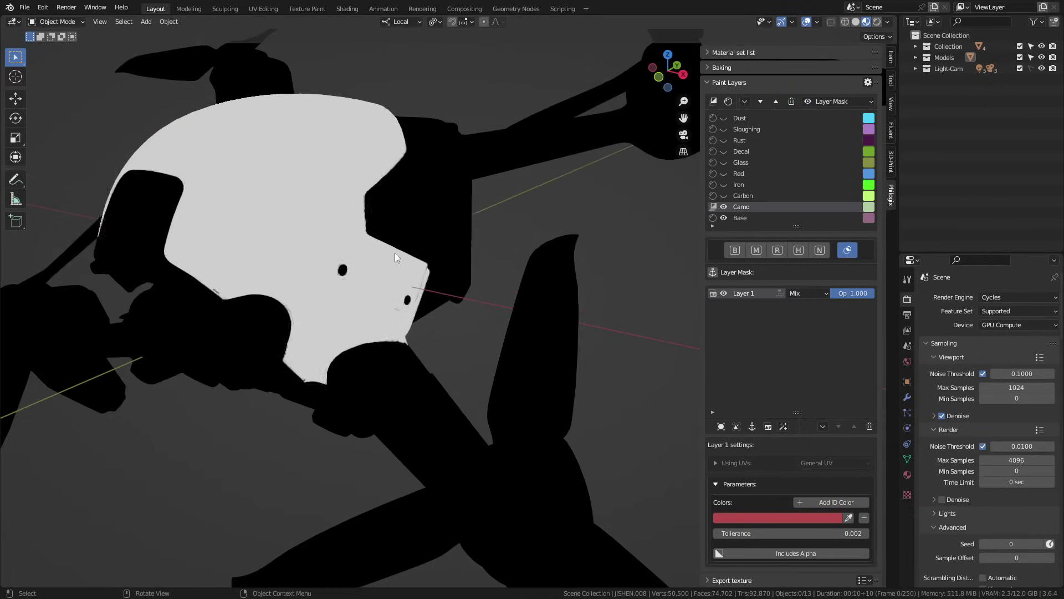
pyautogui.moveTo(388, 261); pyautogui.dragTo(394, 277, button='middle')
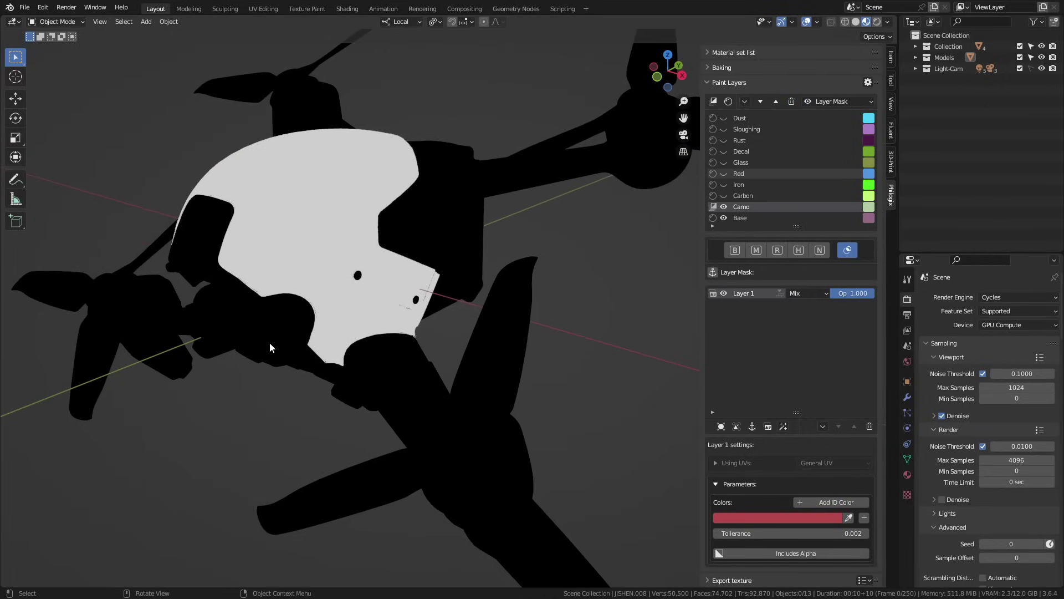
pyautogui.press('v')
pyautogui.click(269, 280)
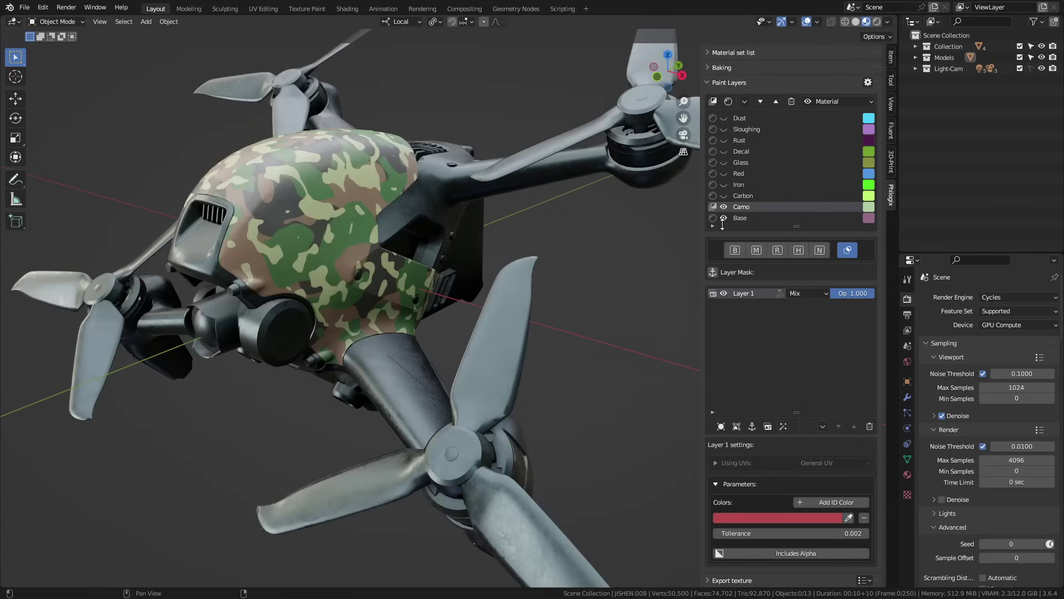
# Show the Carbon, Iron, Red and Glass paint layers on the drone
pyautogui.moveTo(610, 282); pyautogui.dragTo(616, 289, button='middle')
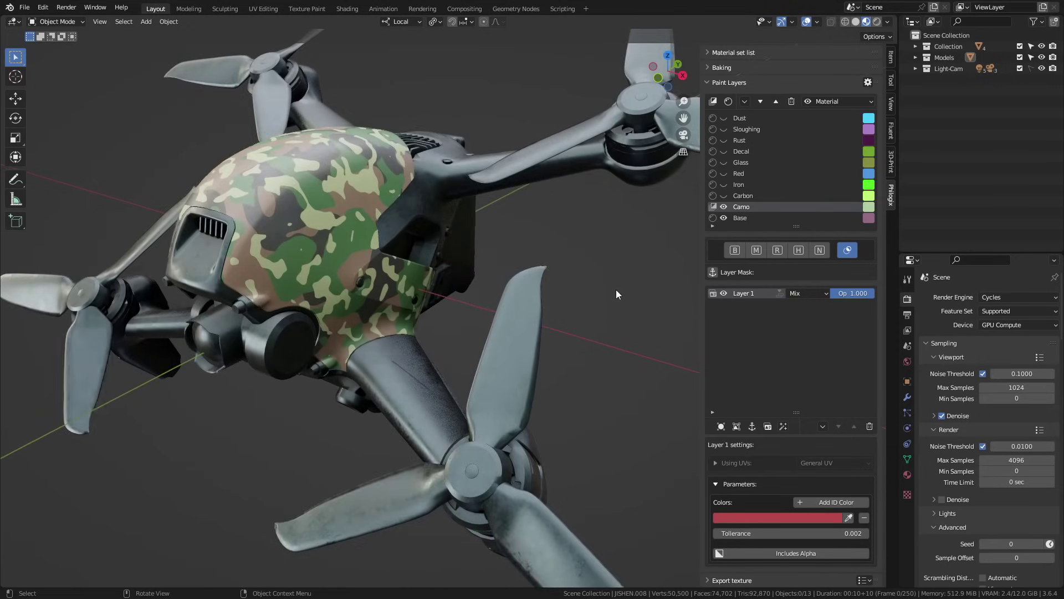
pyautogui.click(724, 196)
pyautogui.click(723, 184)
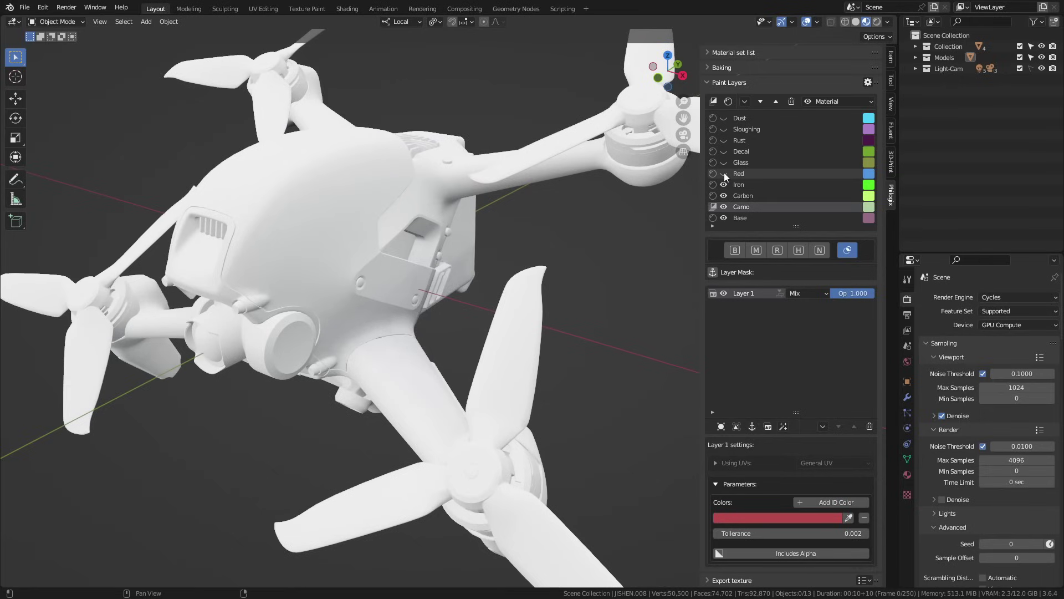
pyautogui.click(724, 173)
pyautogui.click(724, 162)
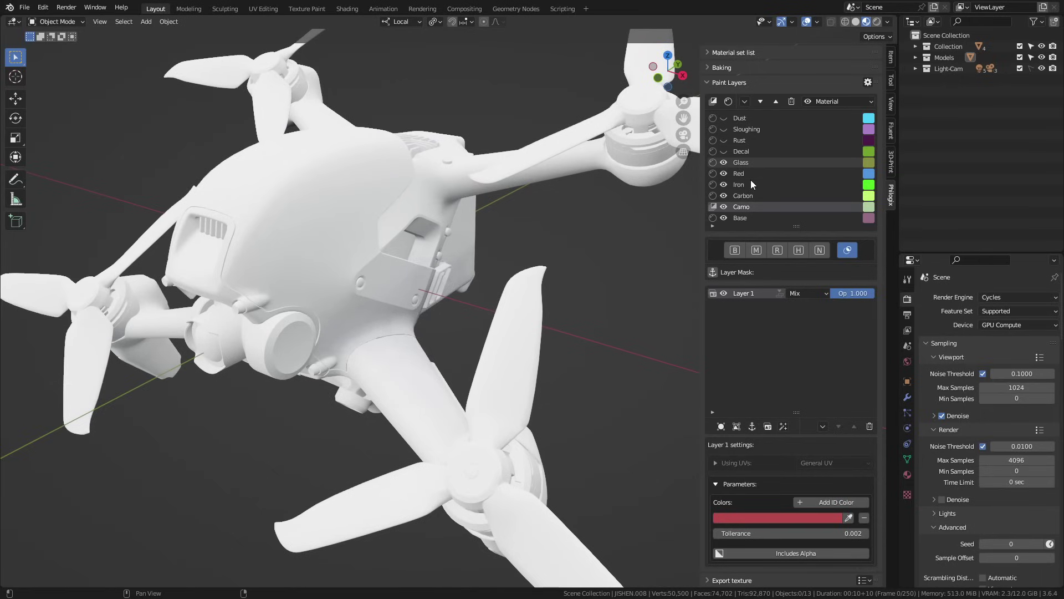
pyautogui.moveTo(537, 335); pyautogui.dragTo(585, 308, button='middle')
# Select the Glass layer, bring up its base color channel and examine the drone's carbon, iron, red and glass parts
pyautogui.click(747, 163)
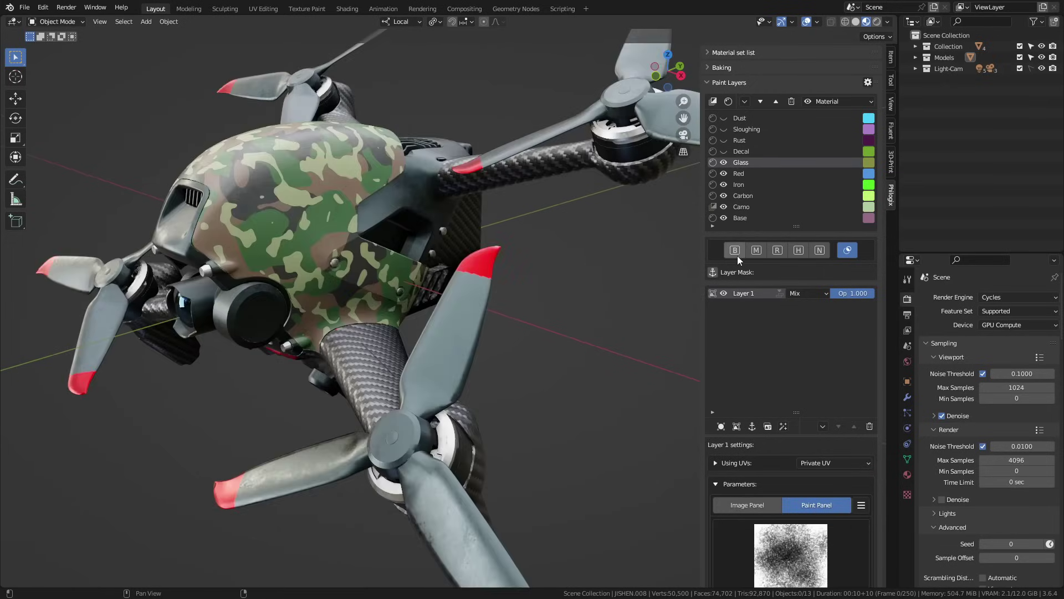
pyautogui.click(736, 252)
pyautogui.moveTo(588, 366); pyautogui.dragTo(465, 302, button='middle')
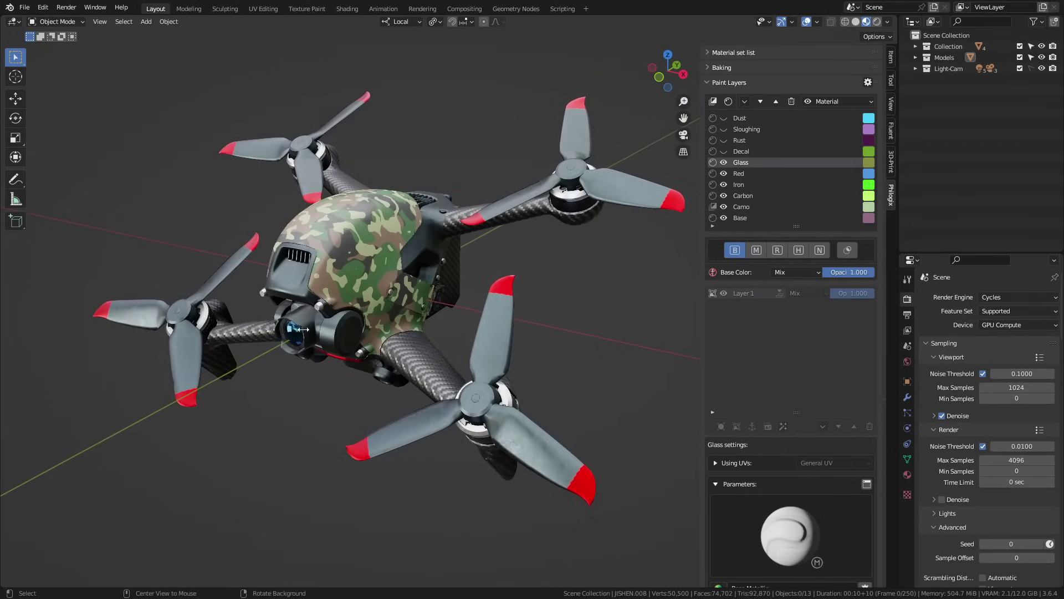
pyautogui.scroll(2, 430, 336)
pyautogui.scroll(-1, 430, 337)
pyautogui.moveTo(430, 337); pyautogui.dragTo(383, 307, button='middle')
pyautogui.scroll(5, 382, 332)
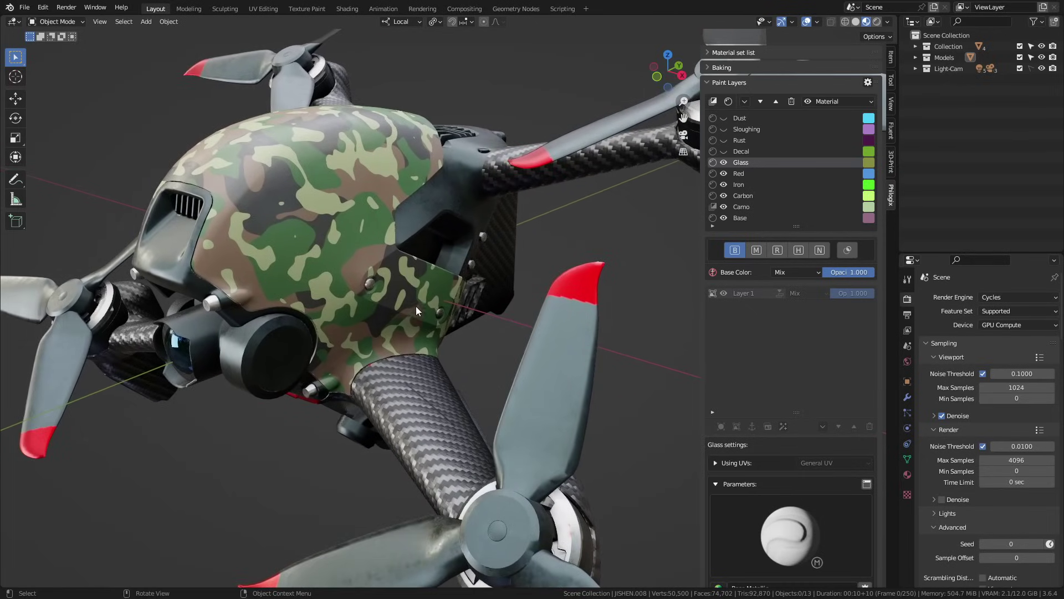
pyautogui.moveTo(416, 306)
pyautogui.mouseDown(button='middle')
pyautogui.moveTo(398, 323)
pyautogui.moveTo(418, 314)
pyautogui.moveTo(418, 337)
pyautogui.moveTo(346, 426)
pyautogui.mouseUp(button='middle')
pyautogui.scroll(-2, 732, 108)
# Show and select the Decal layer, open its layer mask and inspect the decals around the drone's body
pyautogui.click(724, 118)
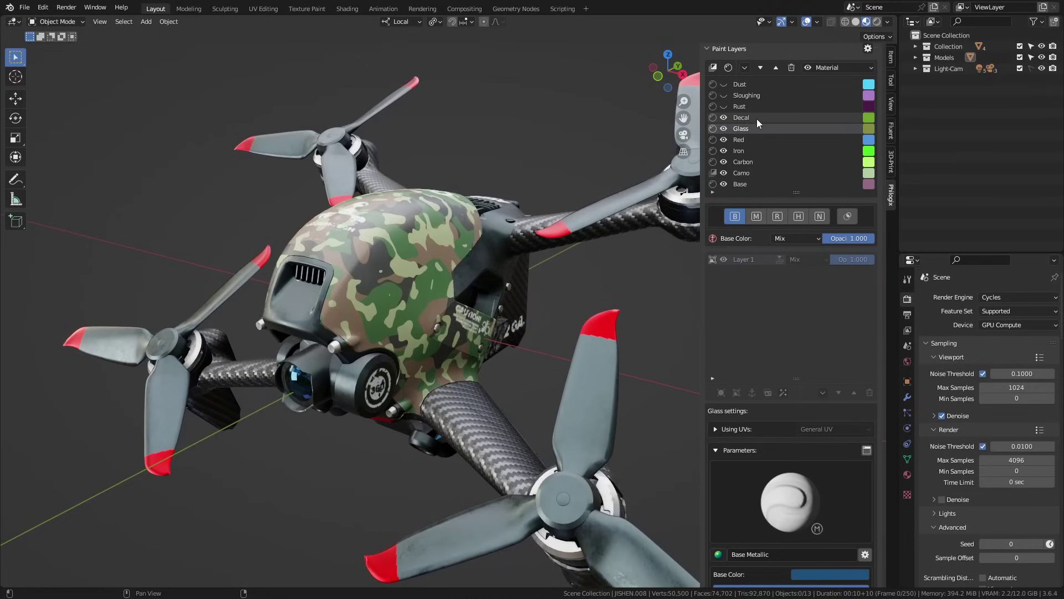
pyautogui.click(757, 118)
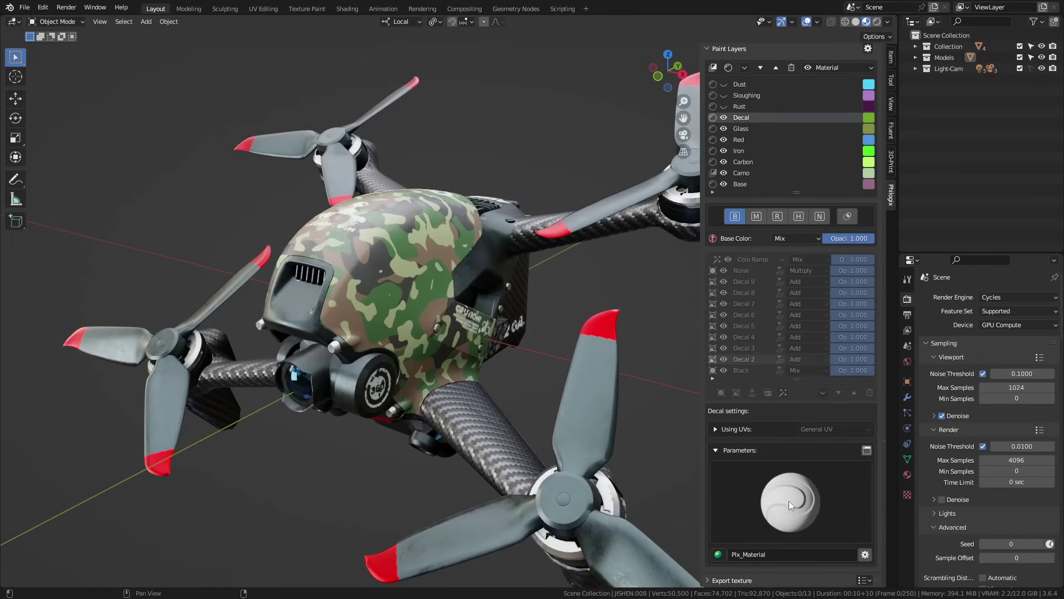
pyautogui.click(851, 220)
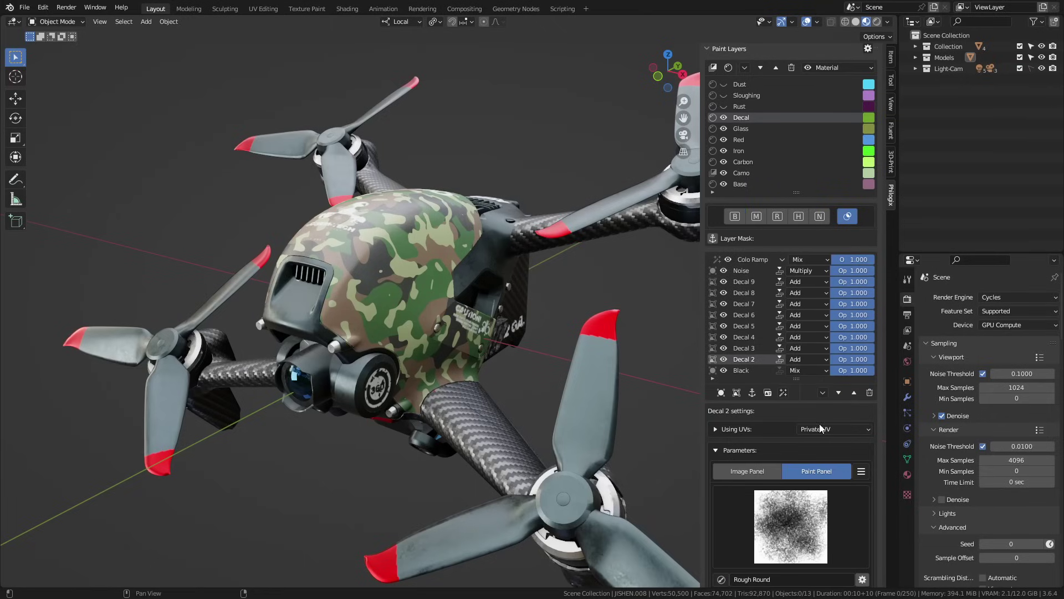
pyautogui.moveTo(581, 428); pyautogui.dragTo(696, 323, button='middle')
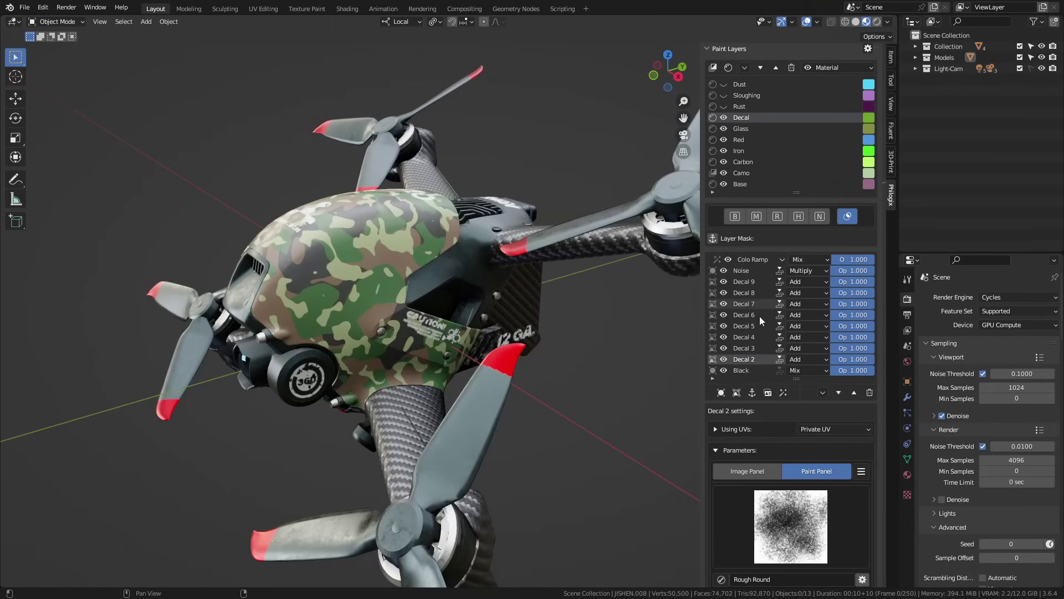
pyautogui.moveTo(610, 388); pyautogui.dragTo(515, 414, button='middle')
pyautogui.scroll(1, 503, 355)
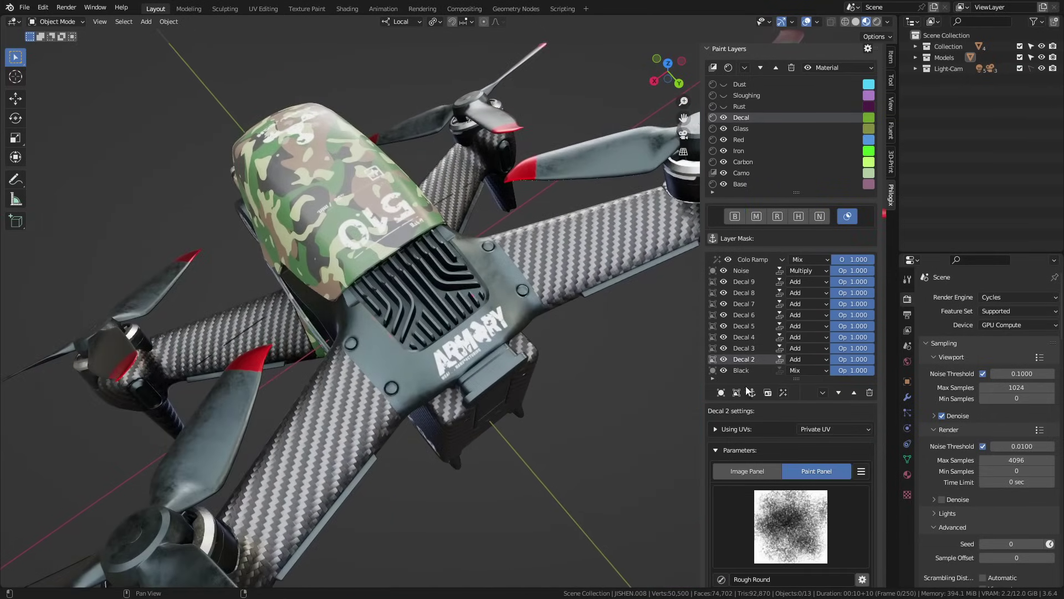
# Expand the Decal 2 mask layer's UV settings, collapse its parameters and choose Decal as the UV projection mode
pyautogui.click(716, 448)
pyautogui.click(717, 477)
pyautogui.moveTo(805, 452); pyautogui.dragTo(805, 390, button='middle')
pyautogui.scroll(-3, 805, 392)
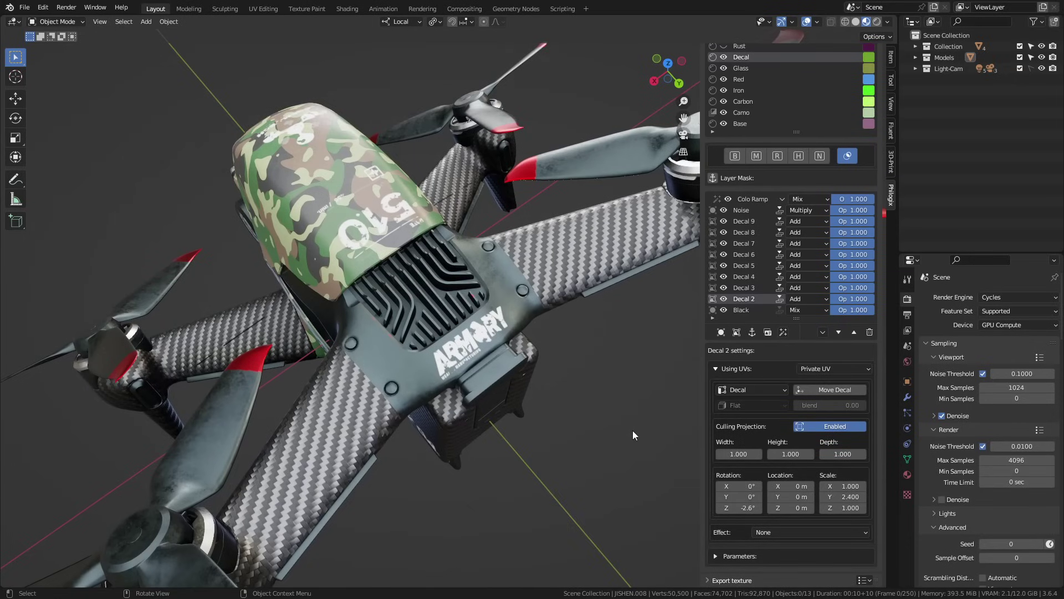
pyautogui.click(758, 388)
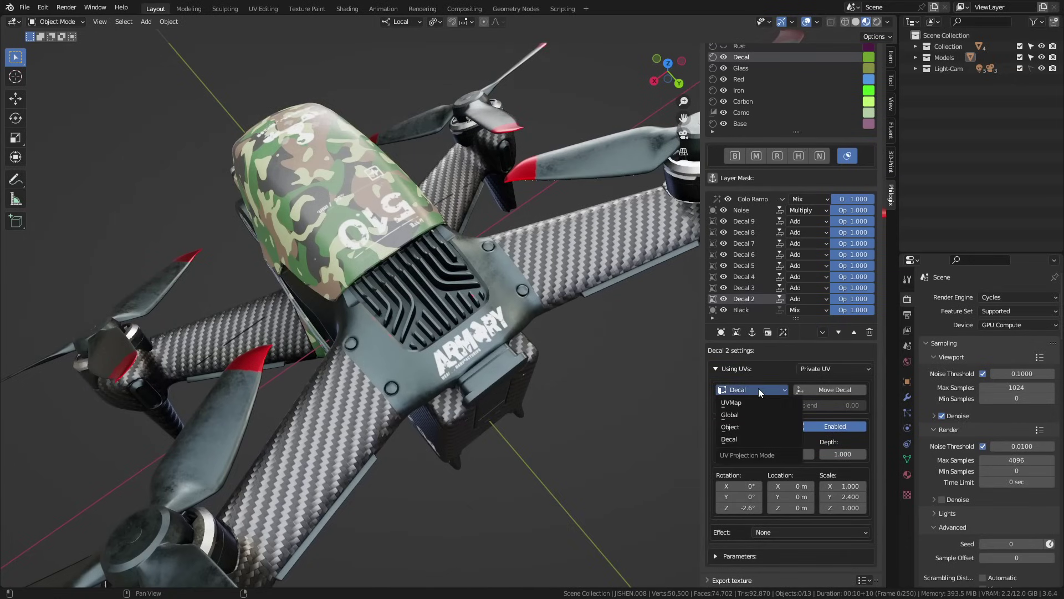
pyautogui.click(743, 437)
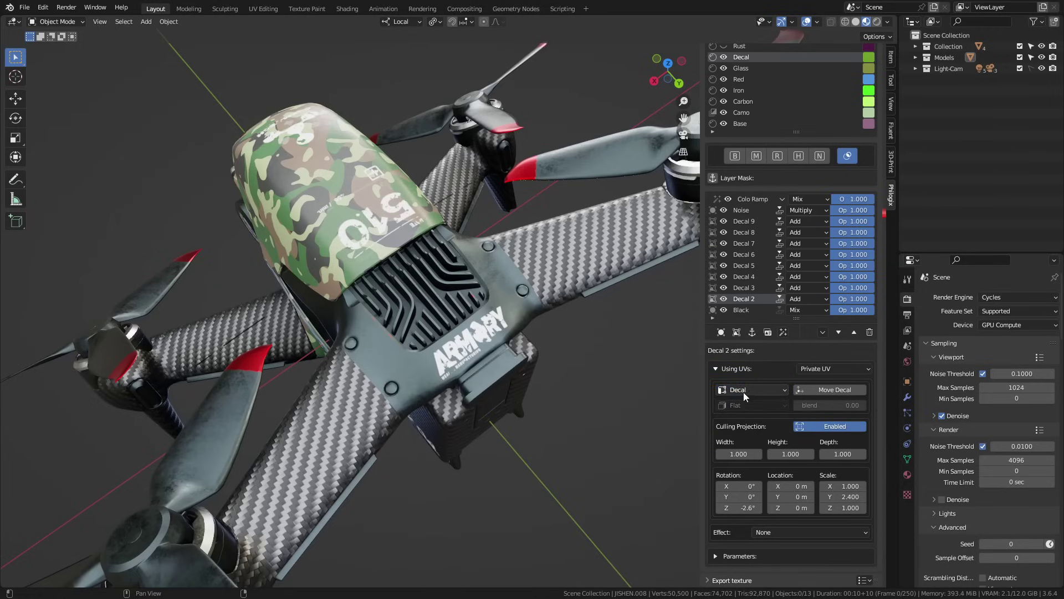
# Try to reposition the ARMORY decal on the drone's rear plate with Move Decal
pyautogui.moveTo(642, 454); pyautogui.dragTo(632, 452, button='middle')
pyautogui.click(826, 390)
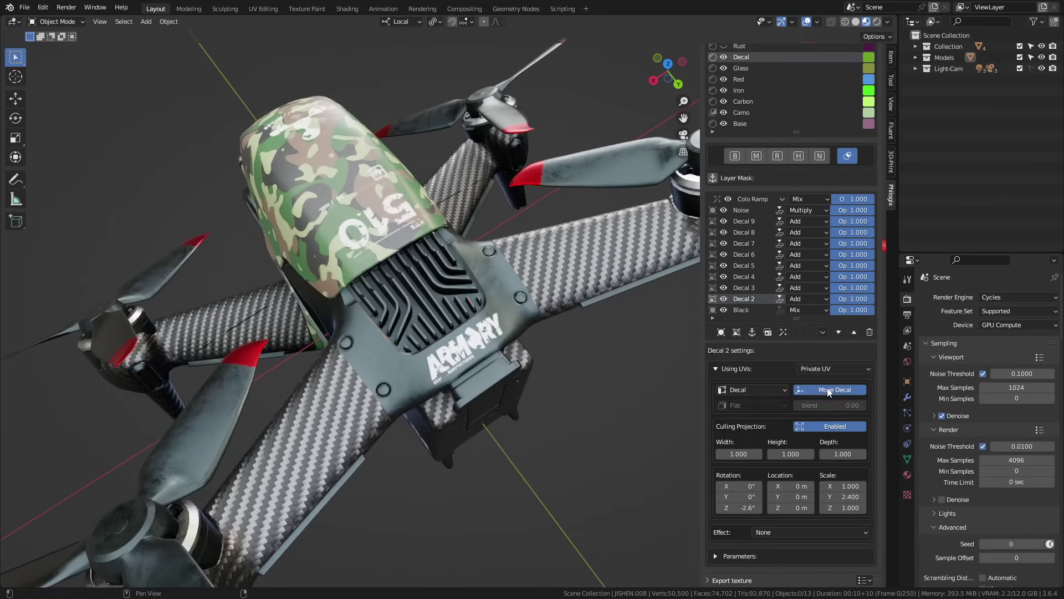
pyautogui.moveTo(646, 433); pyautogui.dragTo(643, 427)
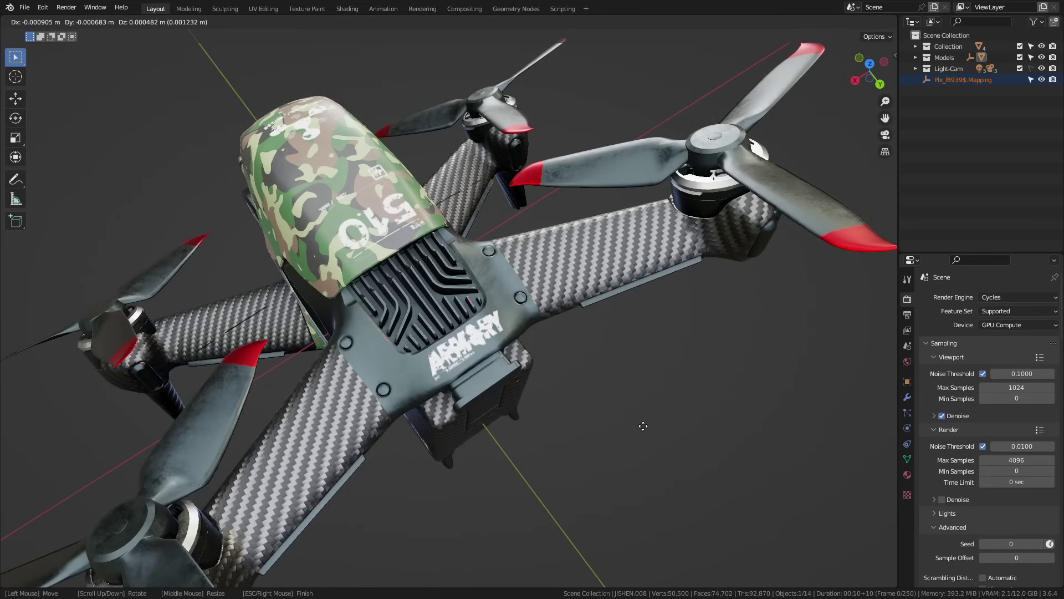
pyautogui.rightClick(638, 425)
pyautogui.scroll(4, 643, 413)
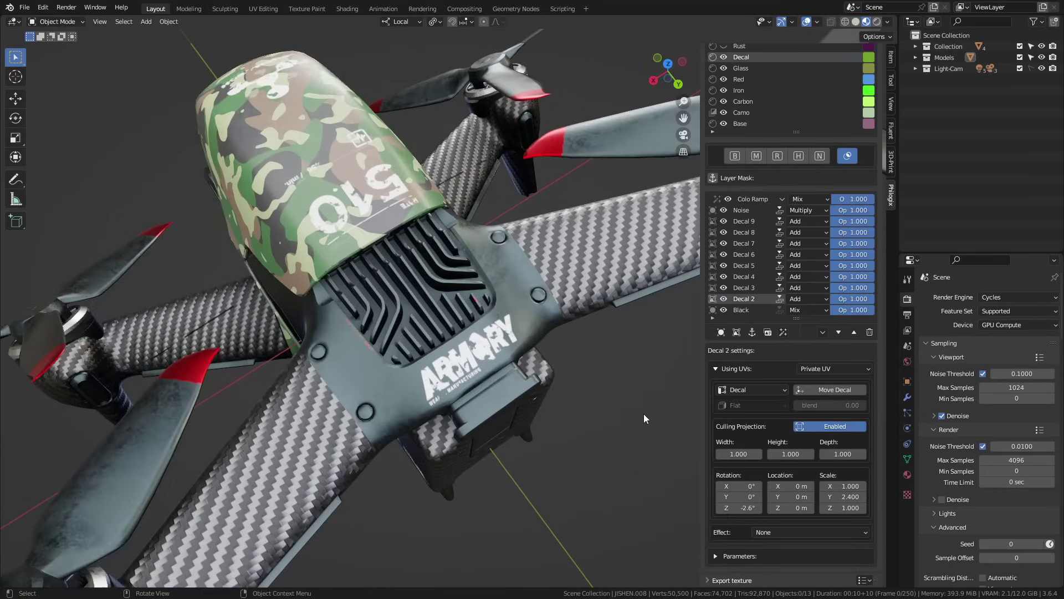
pyautogui.scroll(-3, 643, 414)
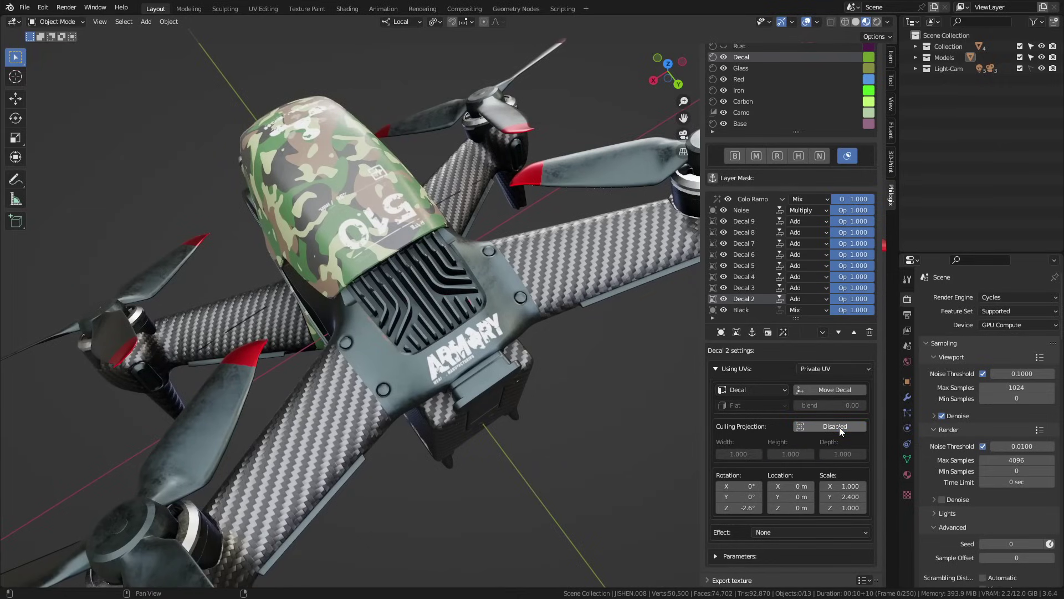
# Toggle Decal 2's culling projection while checking the drone's underside, leaving it disabled
pyautogui.moveTo(580, 474); pyautogui.dragTo(560, 352, button='middle')
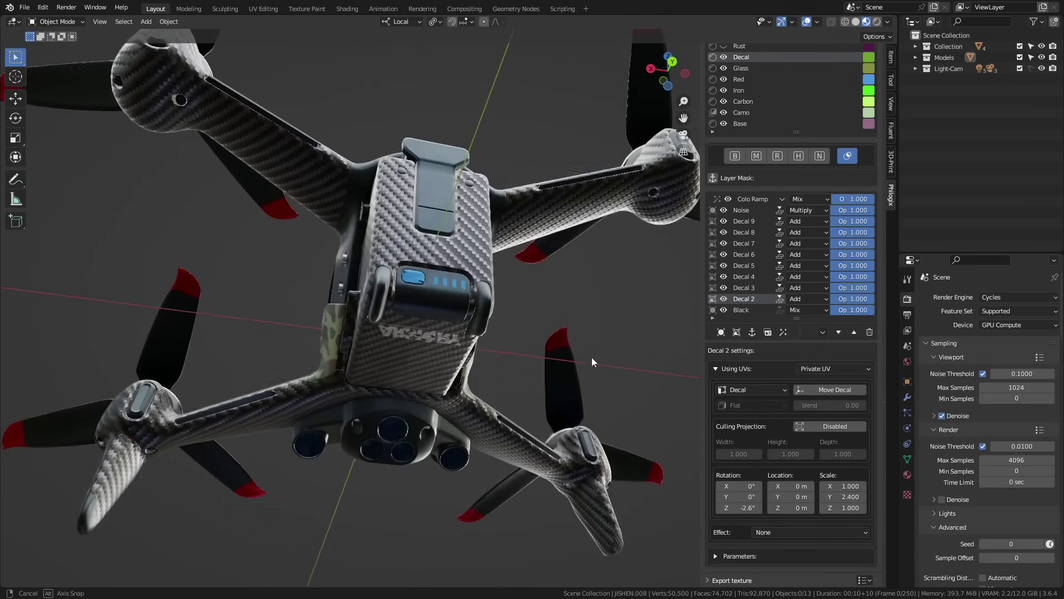
pyautogui.click(831, 431)
pyautogui.click(831, 430)
pyautogui.click(831, 430)
pyautogui.click(831, 431)
# Try rotating the ARMORY decal with Move Decal, then leave the decal placement mode
pyautogui.moveTo(549, 383); pyautogui.dragTo(554, 541, button='middle')
pyautogui.click(851, 393)
pyautogui.scroll(3, 533, 423)
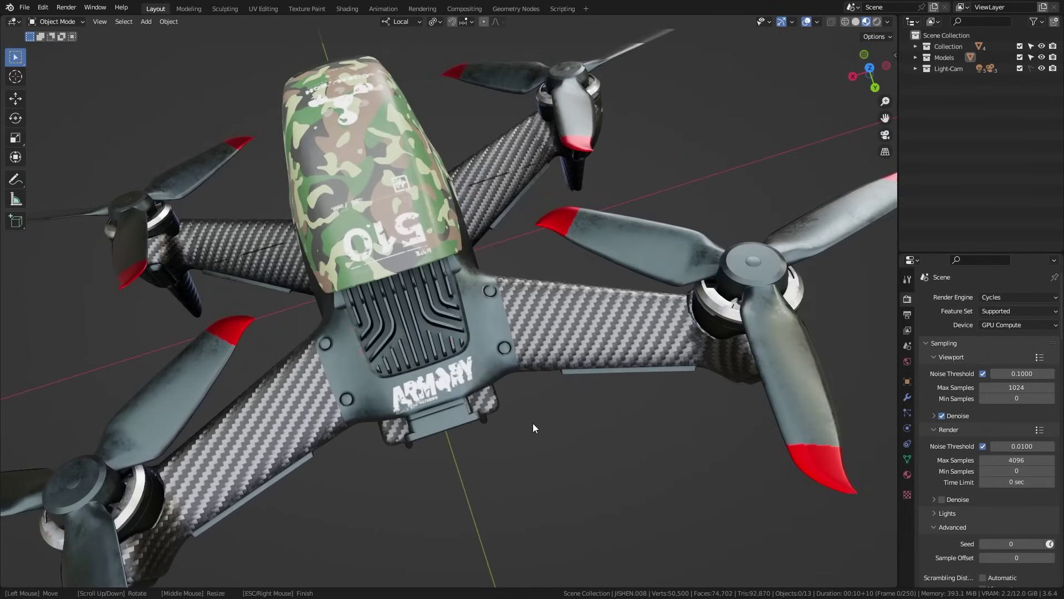
pyautogui.scroll(-2, 534, 423)
pyautogui.press('Escape')
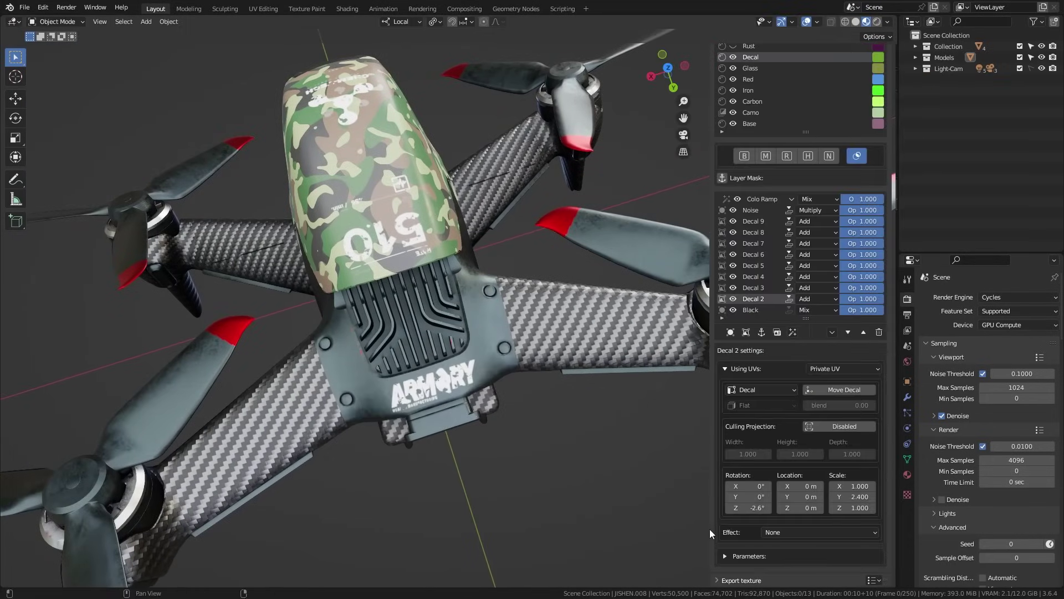
# Select and show the Rust layer, collapse its mask's UV settings and expand the mask's parameters
pyautogui.moveTo(582, 421)
pyautogui.mouseDown(button='middle')
pyautogui.moveTo(503, 412)
pyautogui.moveTo(557, 388)
pyautogui.moveTo(521, 471)
pyautogui.moveTo(582, 433)
pyautogui.mouseUp(button='middle')
pyautogui.scroll(5, 765, 74)
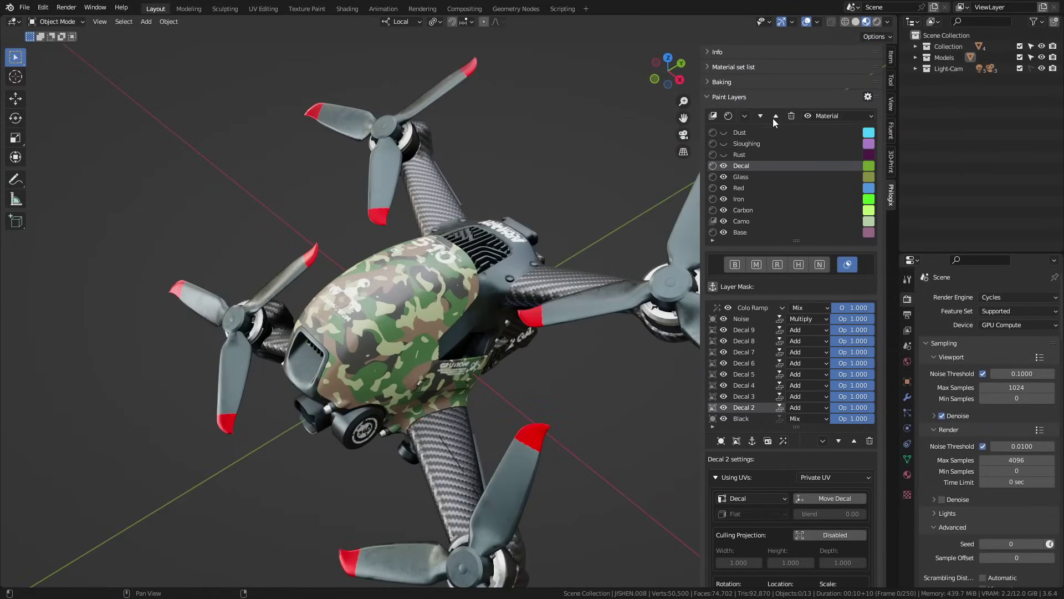
pyautogui.click(747, 156)
pyautogui.click(724, 155)
pyautogui.scroll(-5, 715, 362)
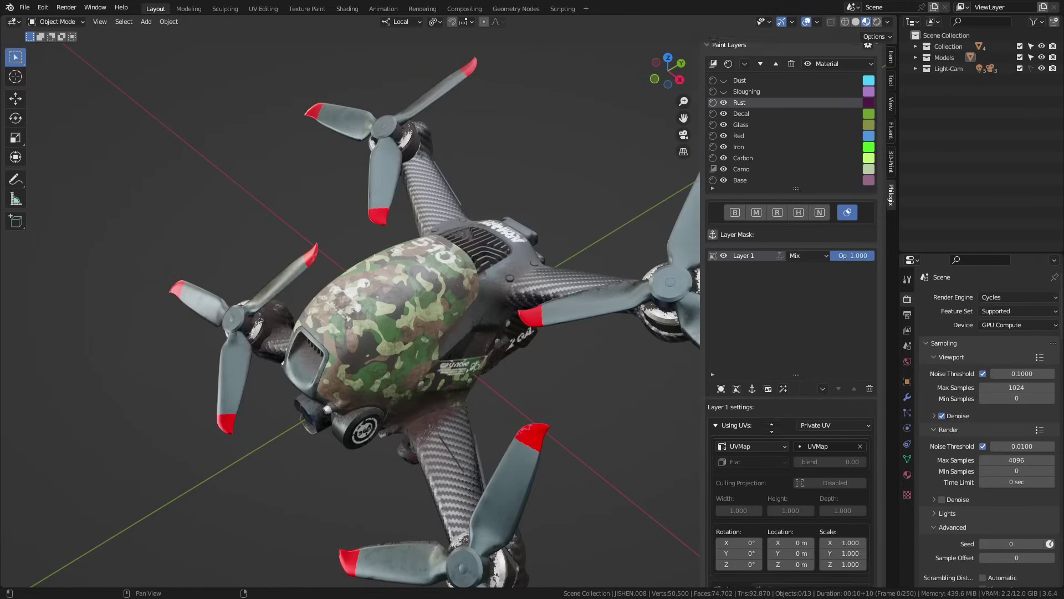
pyautogui.click(716, 368)
pyautogui.click(729, 528)
pyautogui.scroll(-5, 766, 444)
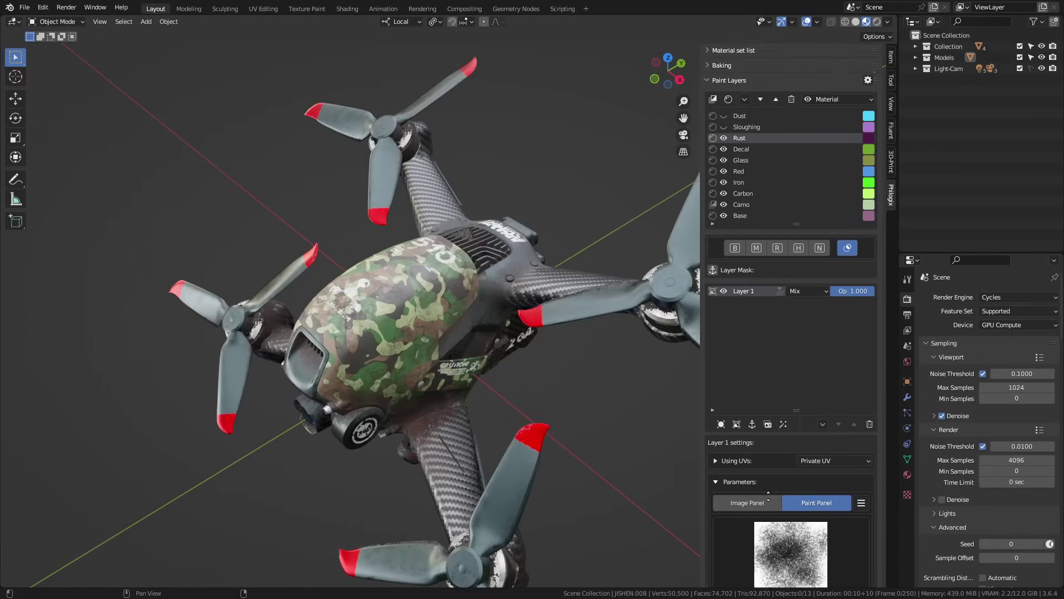
pyautogui.click(766, 443)
# Open the Rust layer's base color channel and try the AO slider of its Smart Metal Rus material
pyautogui.click(735, 186)
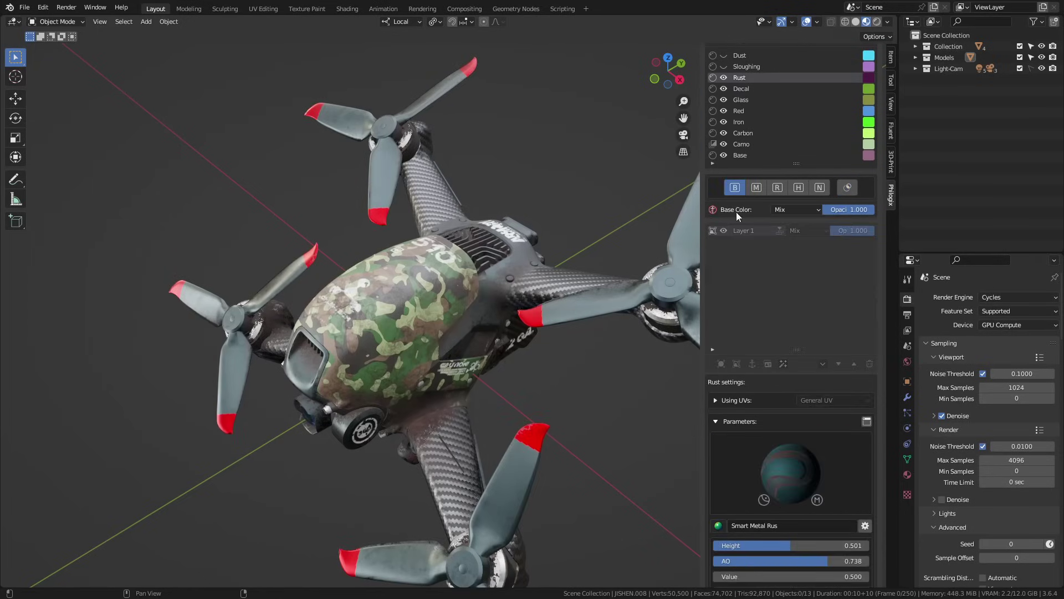
pyautogui.scroll(-3, 733, 388)
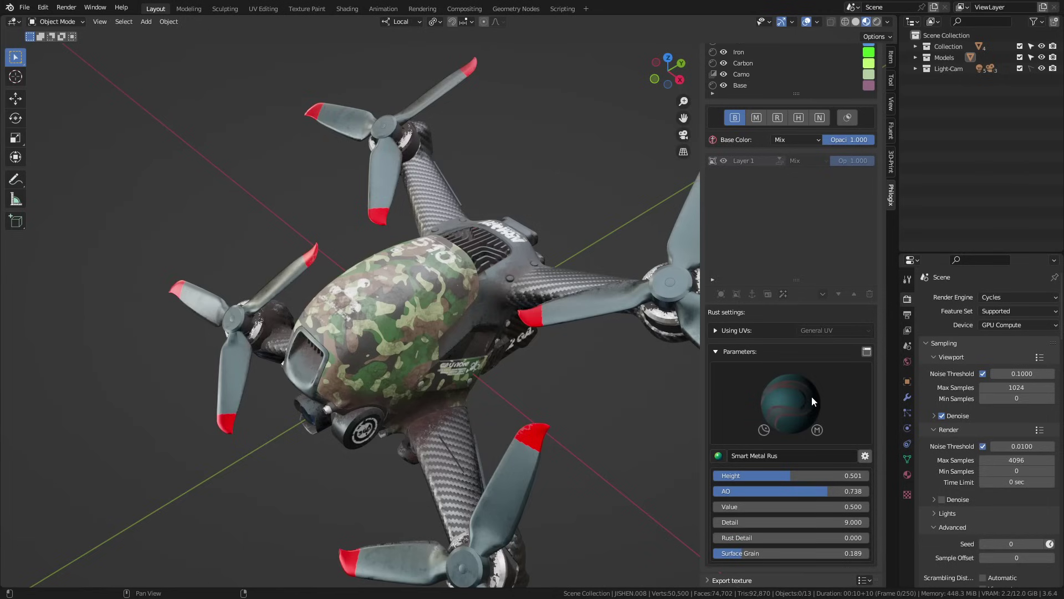
pyautogui.moveTo(790, 494)
pyautogui.mouseDown()
pyautogui.moveTo(688, 493)
pyautogui.moveTo(787, 493)
pyautogui.mouseUp()
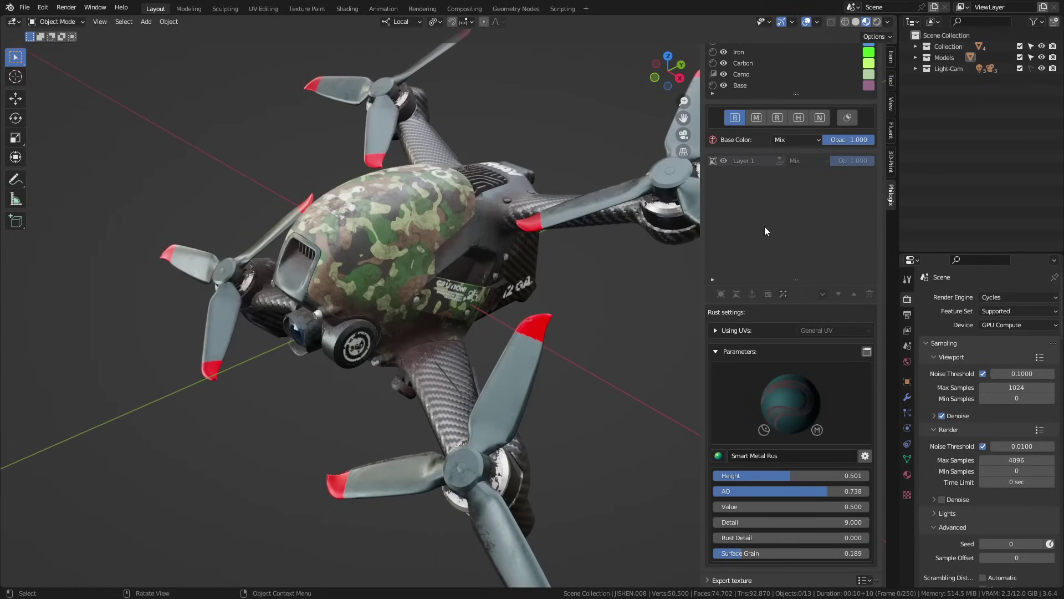
# Select the Sloughing layer and show it on the drone
pyautogui.scroll(5, 764, 226)
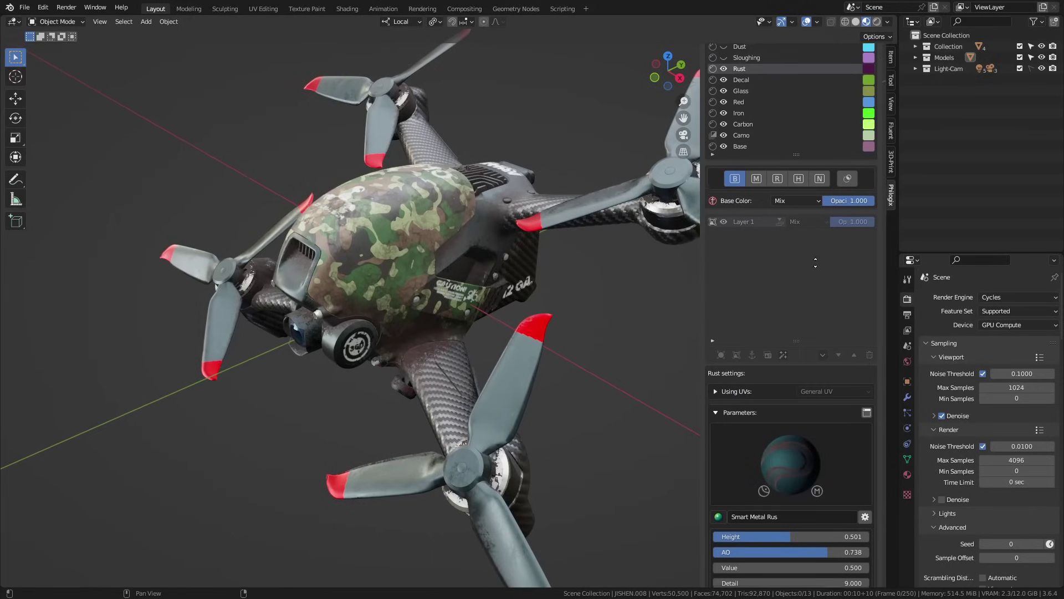
pyautogui.click(749, 136)
pyautogui.click(724, 135)
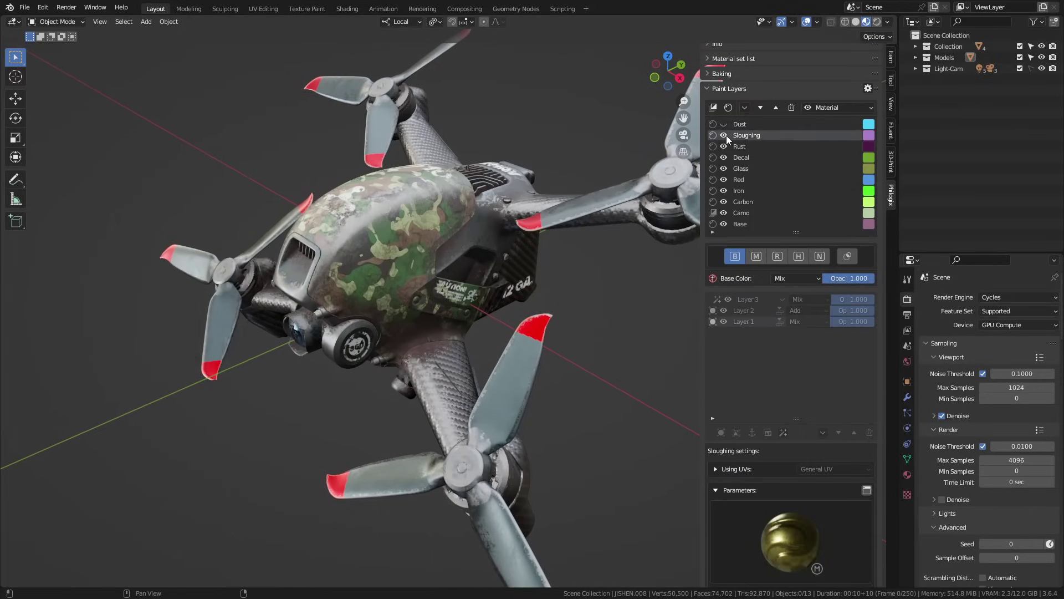
# Try lowering the roughness of the Sloughing layer's Brass Pure material to 0.134
pyautogui.scroll(-3, 809, 311)
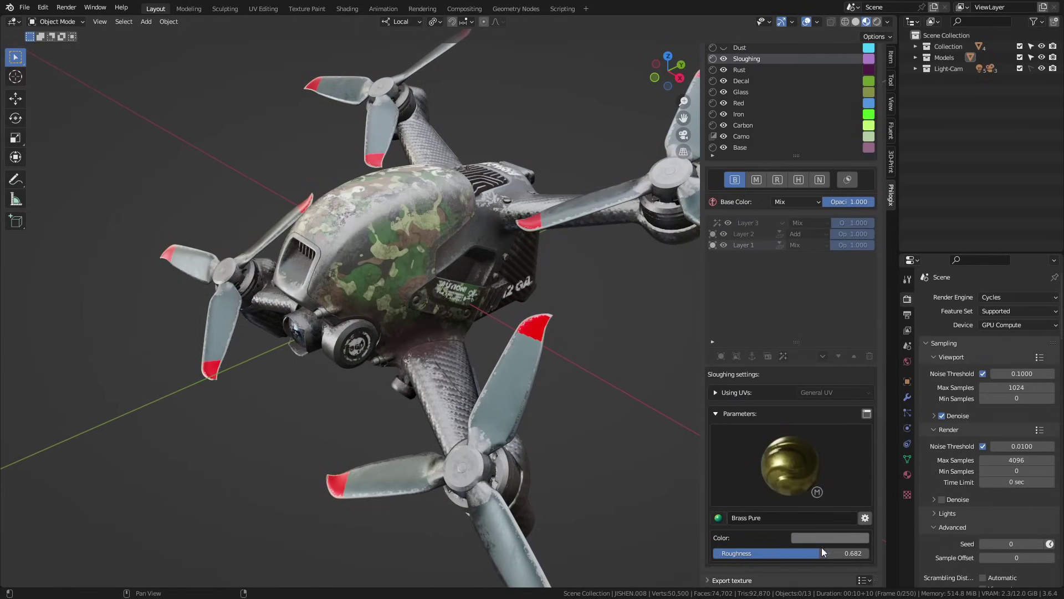
pyautogui.moveTo(820, 554); pyautogui.dragTo(734, 554)
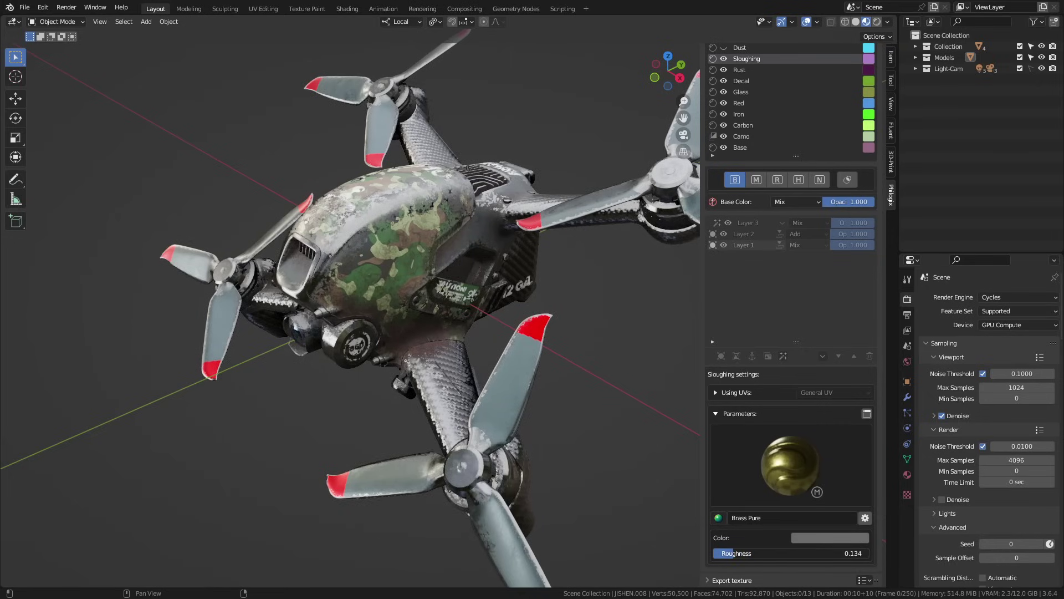
# Open the Sloughing layer's mask and hide its Layer 2 and Layer 1 to inspect the drone without them
pyautogui.click(853, 179)
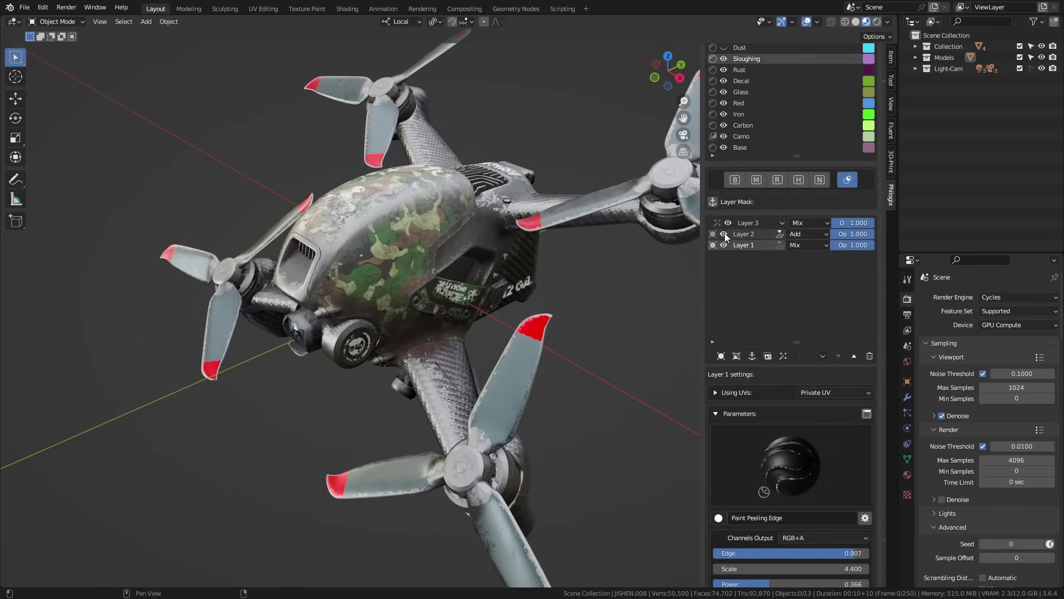
pyautogui.click(724, 234)
pyautogui.click(723, 245)
pyautogui.moveTo(435, 246); pyautogui.dragTo(415, 238, button='middle')
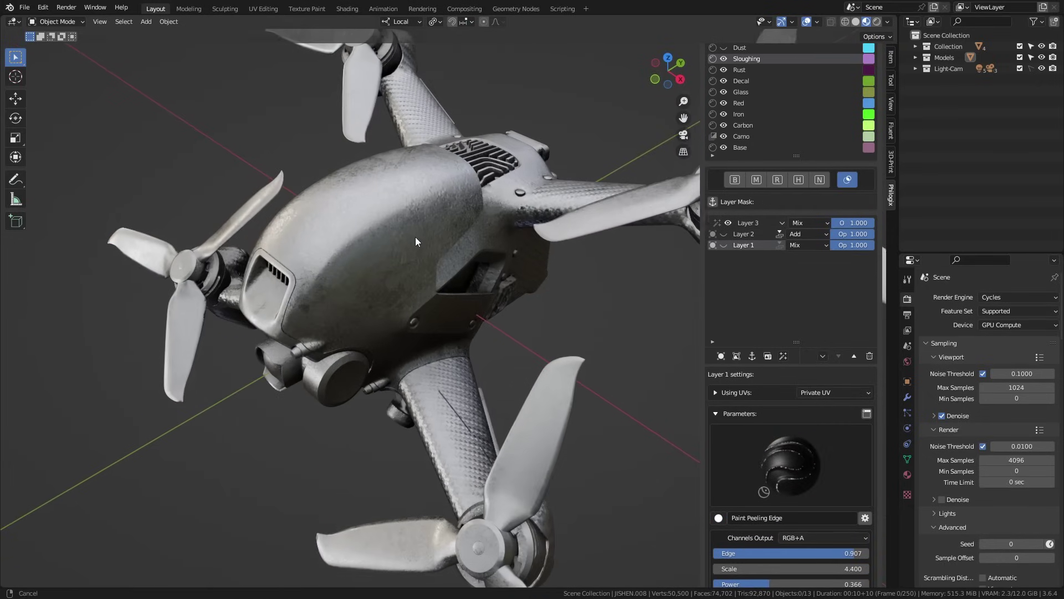
pyautogui.moveTo(344, 459); pyautogui.dragTo(359, 450, button='middle')
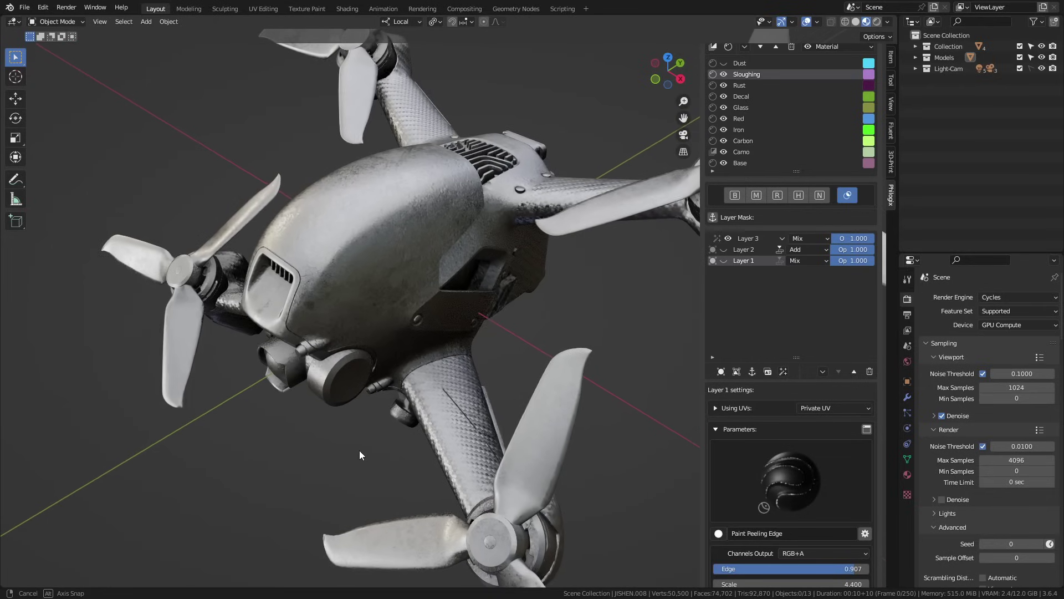
pyautogui.keyDown('shift'); pyautogui.moveTo(487, 394); pyautogui.dragTo(358, 311, button='middle'); pyautogui.keyUp('shift')
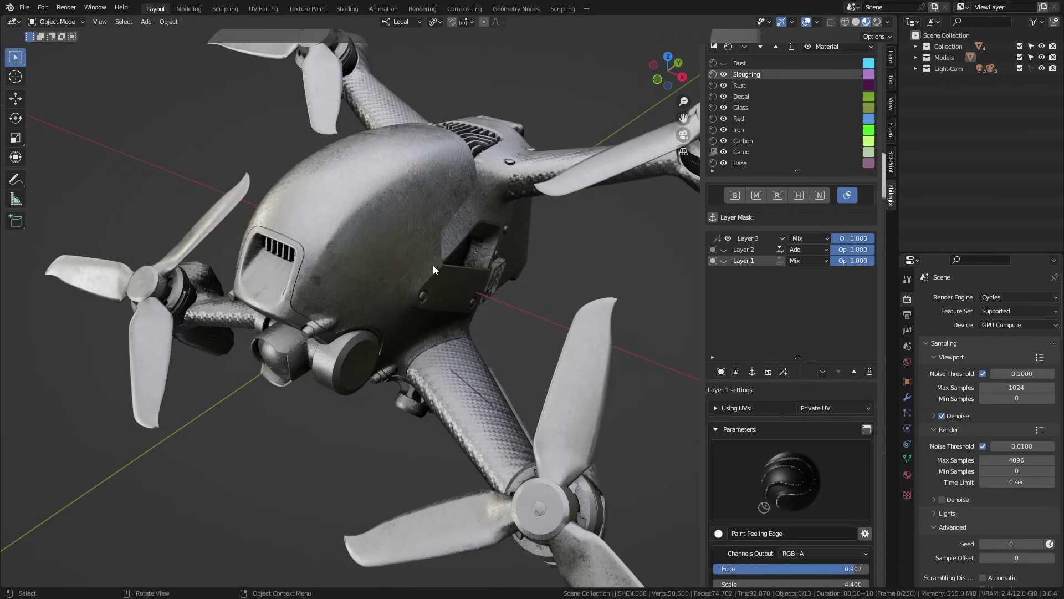
pyautogui.moveTo(480, 287); pyautogui.dragTo(477, 287, button='middle')
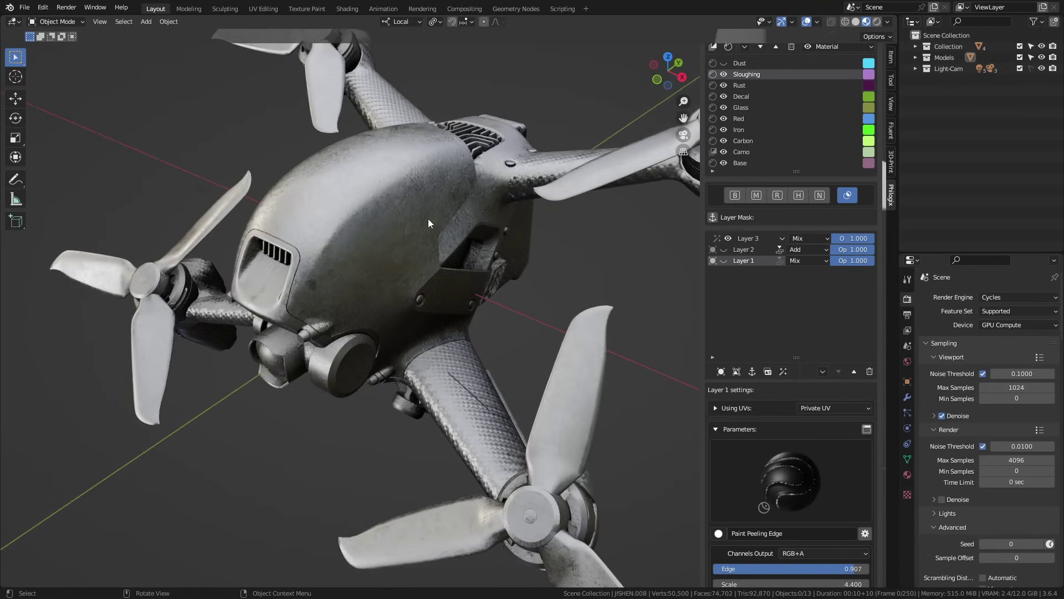
# Show the mask's Layer 1 again and try a lower Edge value on its Paint Peeling Edge
pyautogui.click(724, 261)
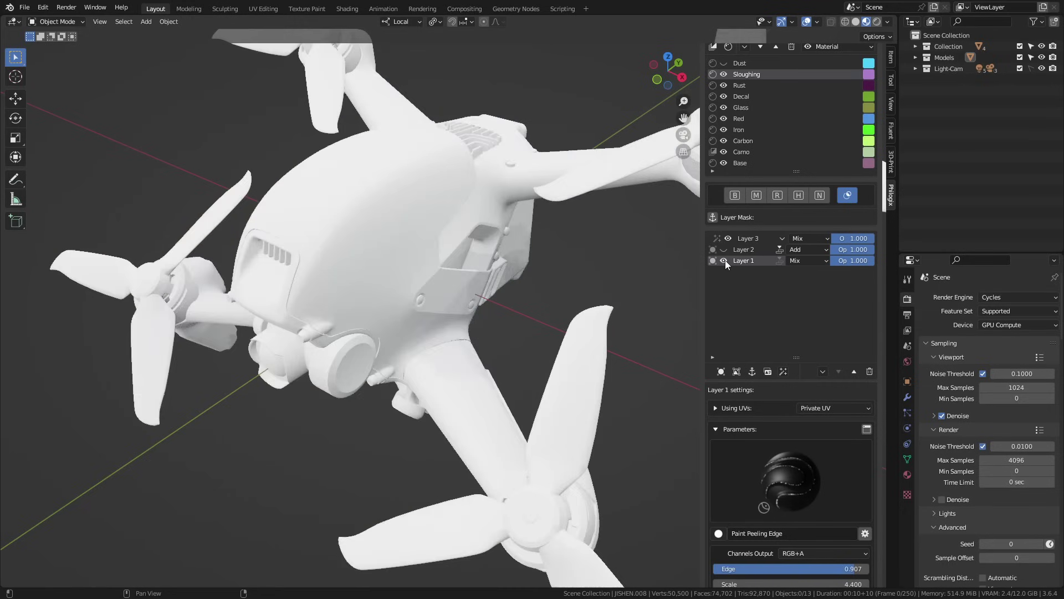
pyautogui.scroll(-2, 809, 523)
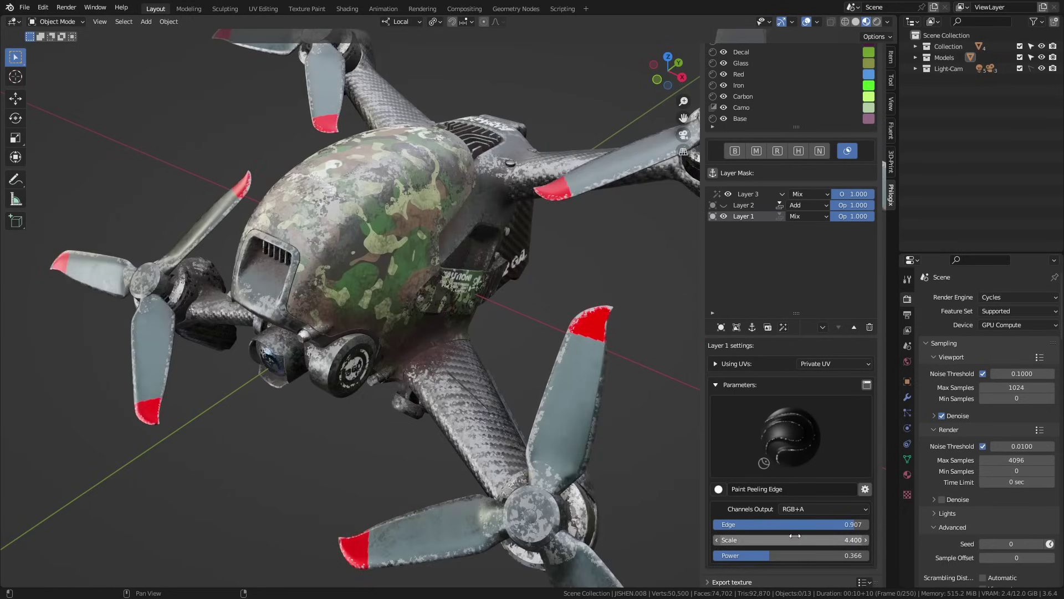
pyautogui.moveTo(847, 529); pyautogui.dragTo(820, 524)
pyautogui.rightClick(819, 524)
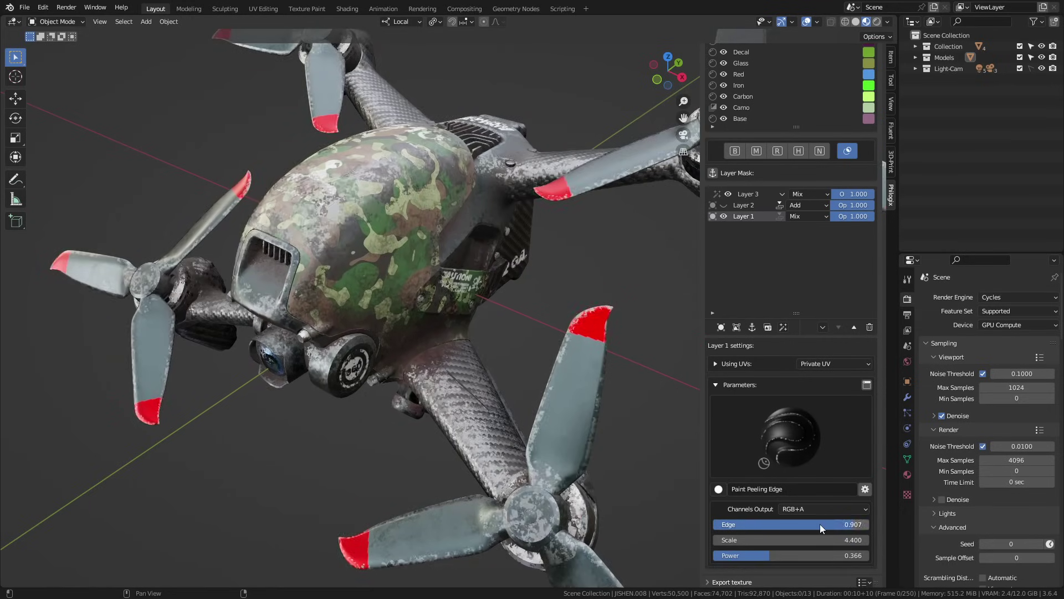
# Show the Sloughing mask's Layer 2 and review its Curvature Bake Map alongside Layer 3's Color Ramp
pyautogui.click(725, 205)
pyautogui.click(743, 205)
pyautogui.scroll(2, 748, 204)
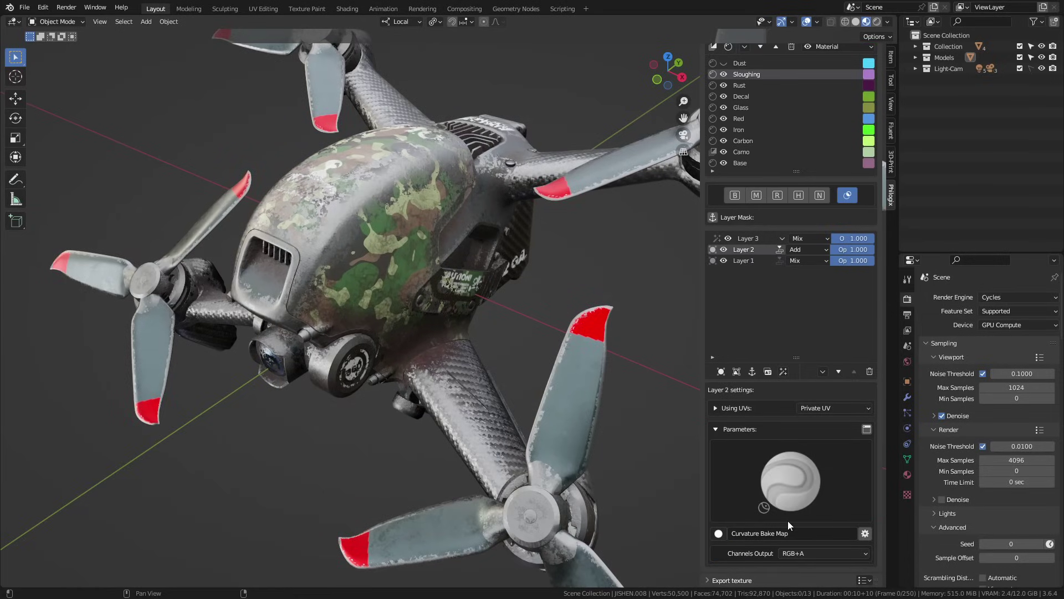
pyautogui.click(748, 238)
pyautogui.scroll(2, 787, 388)
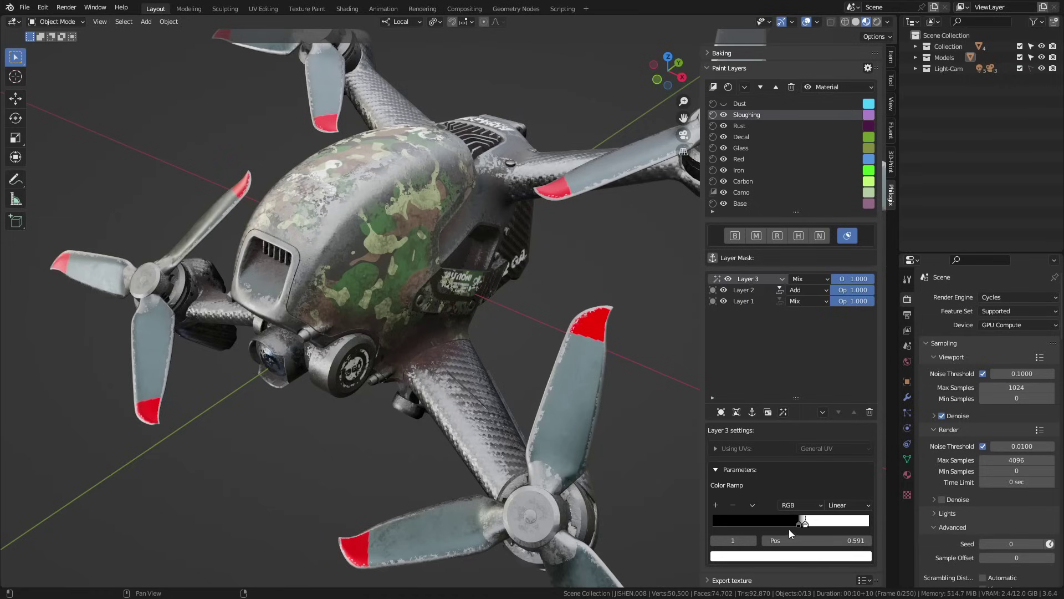
pyautogui.click(743, 290)
pyautogui.scroll(-2, 788, 522)
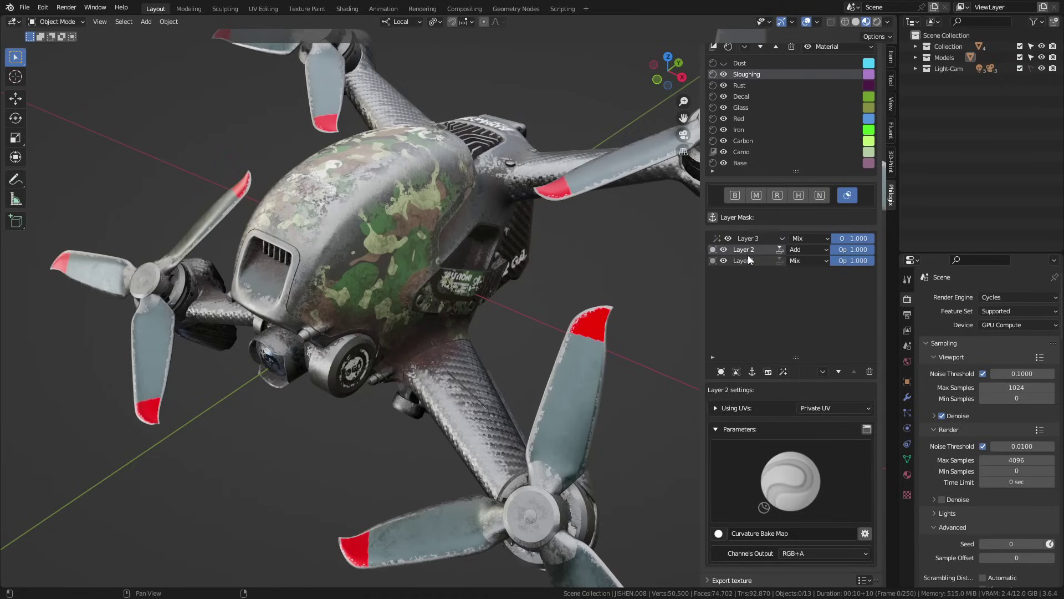
pyautogui.click(747, 238)
pyautogui.scroll(2, 771, 388)
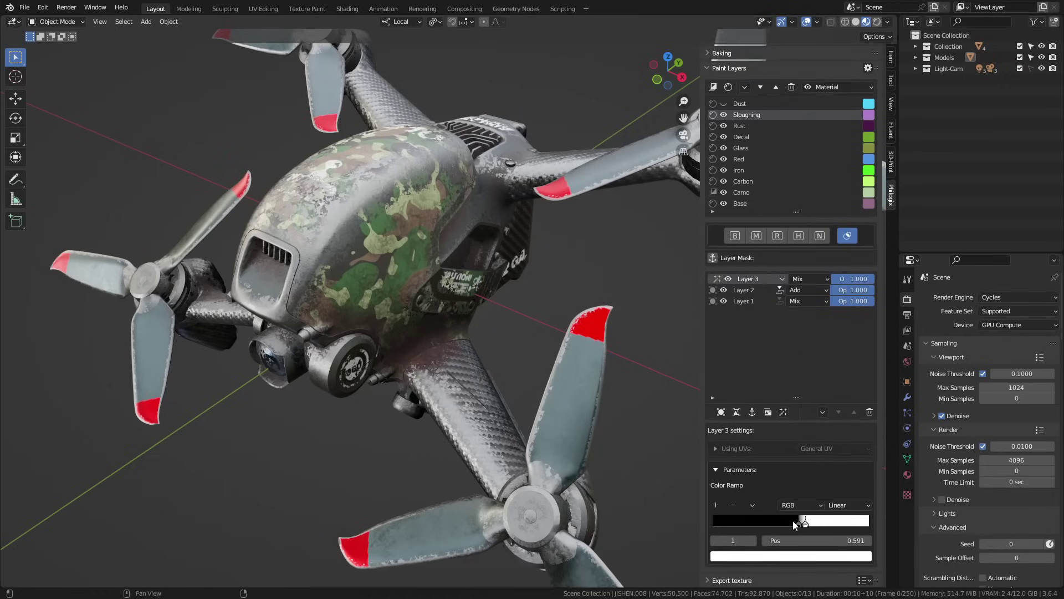
# Switch the view mode to Layer Mask and toggle the visibility of Layer 3 and Layer 2 to compare the Sloughing mask
pyautogui.click(848, 88)
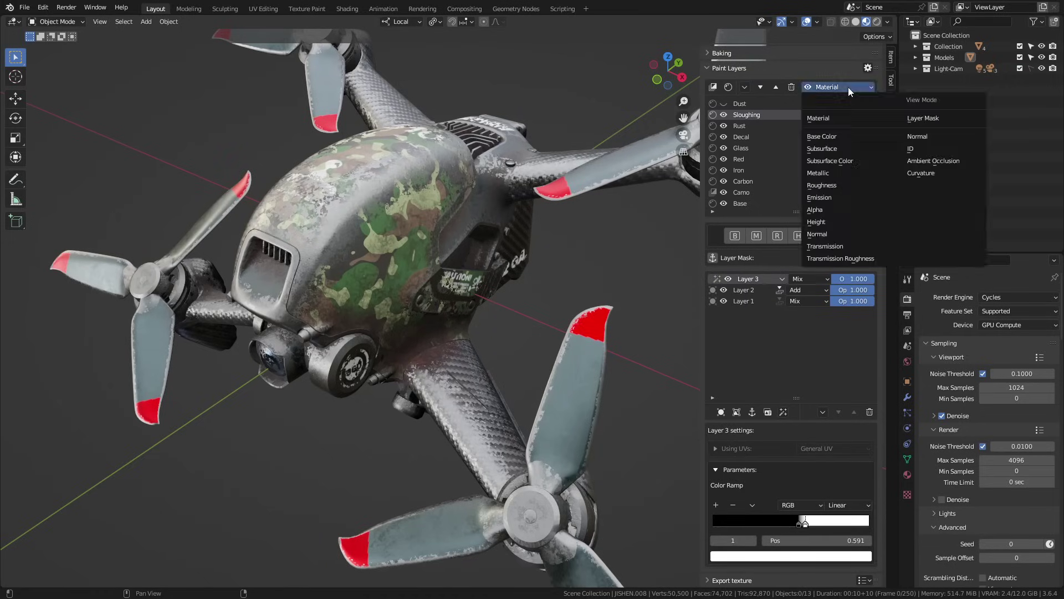
pyautogui.click(929, 118)
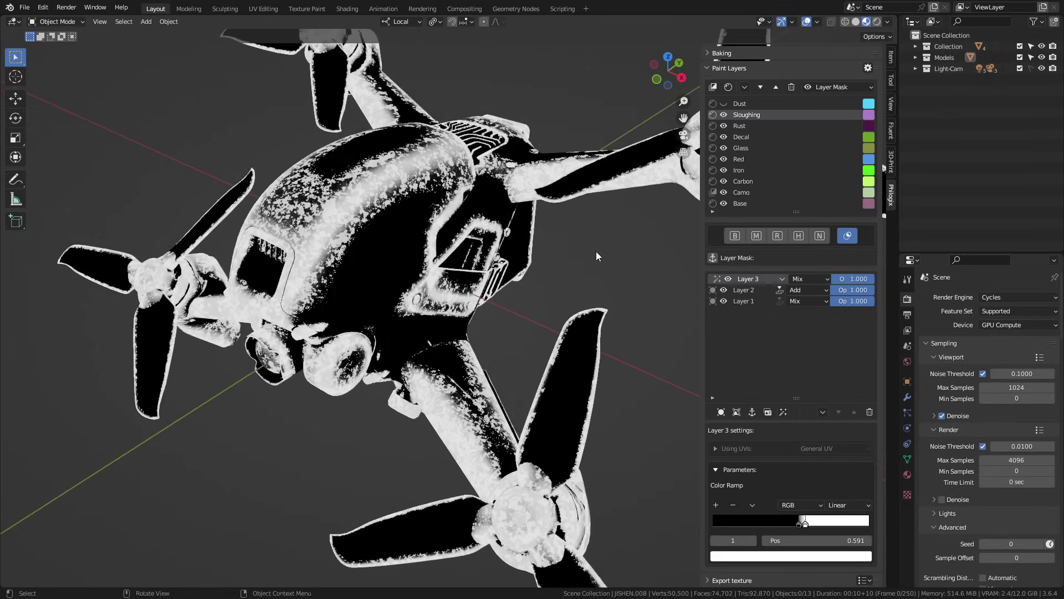
pyautogui.keyDown('shift'); pyautogui.click(728, 278); pyautogui.keyUp('shift')
pyautogui.click(728, 279)
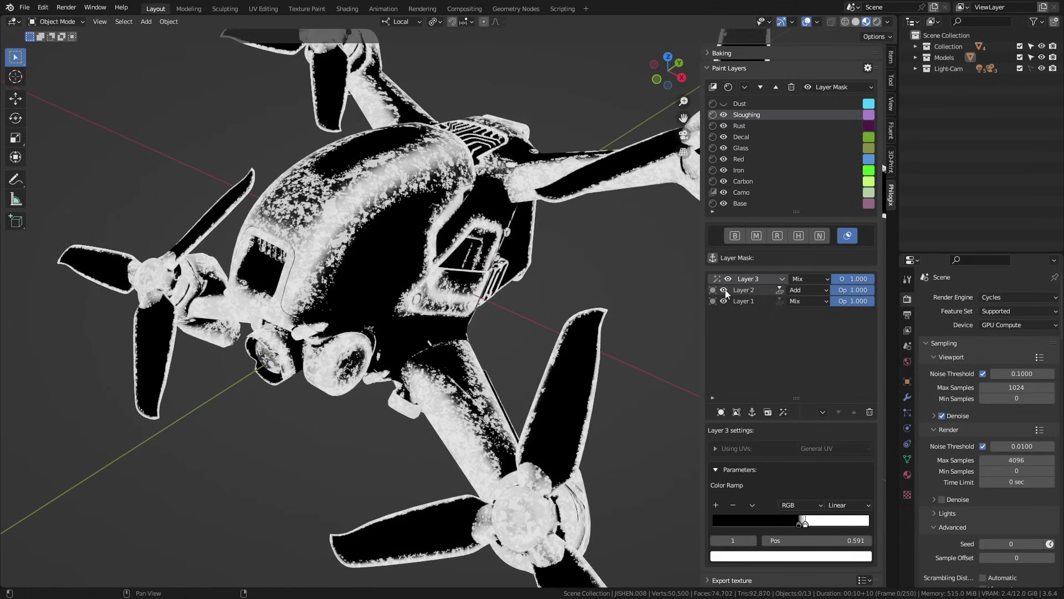
pyautogui.click(725, 290)
pyautogui.click(724, 293)
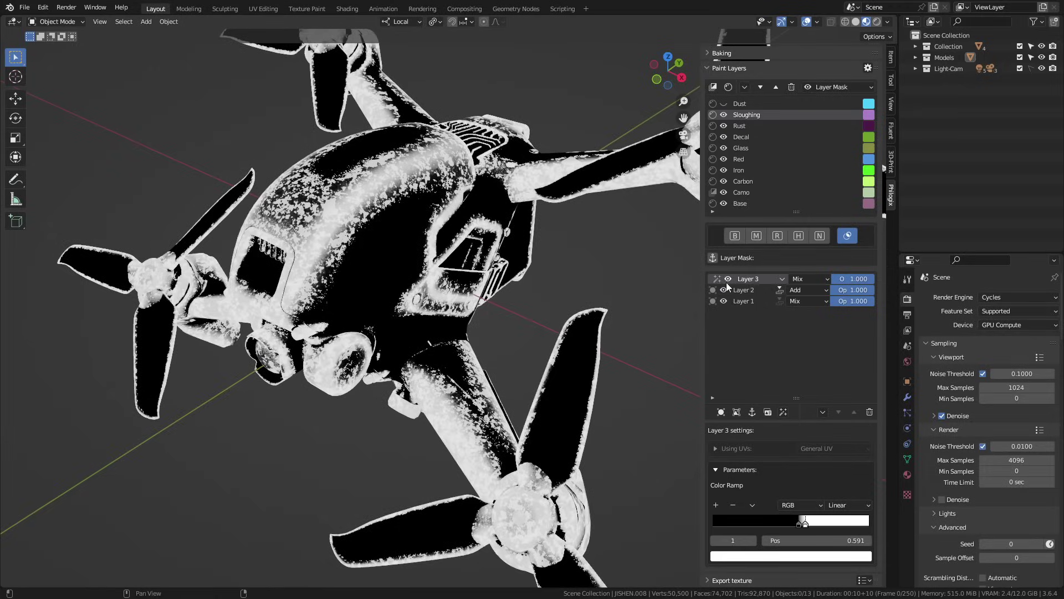
# Return from the Sloughing mask display to the Material view mode
pyautogui.moveTo(470, 423); pyautogui.dragTo(478, 419, button='middle')
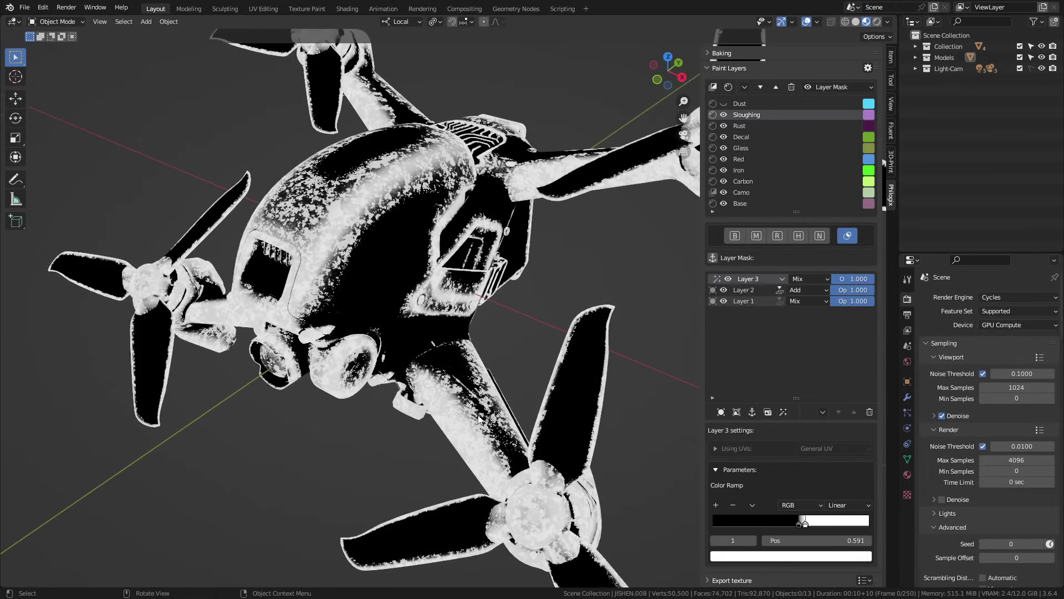
pyautogui.hotkey('shift', 'v')
pyautogui.click(467, 263)
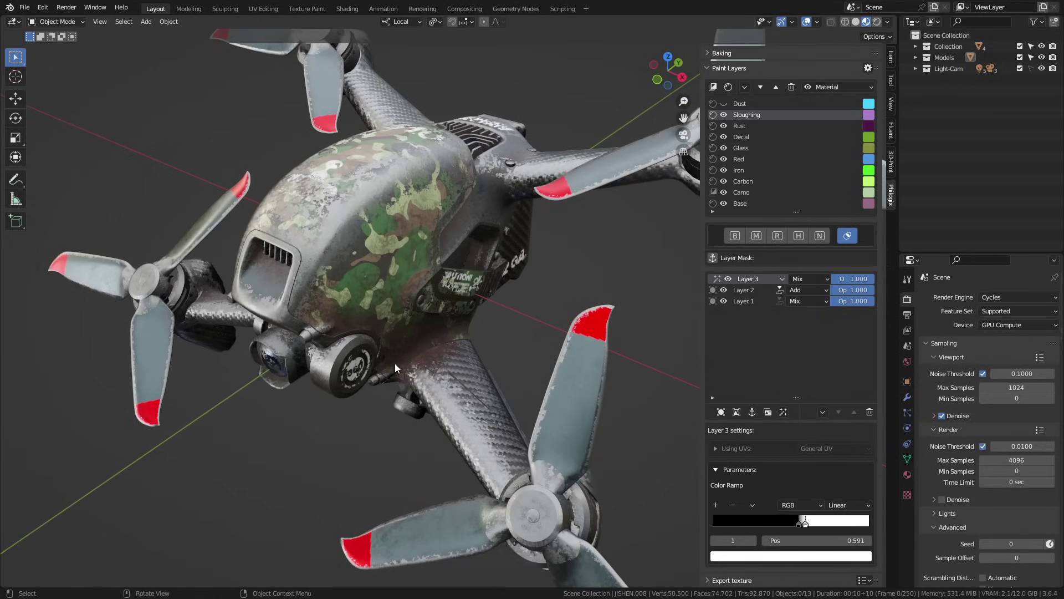
# Show and select the Dust layer and open its base color channel to review the Base Metallic parameters
pyautogui.click(724, 104)
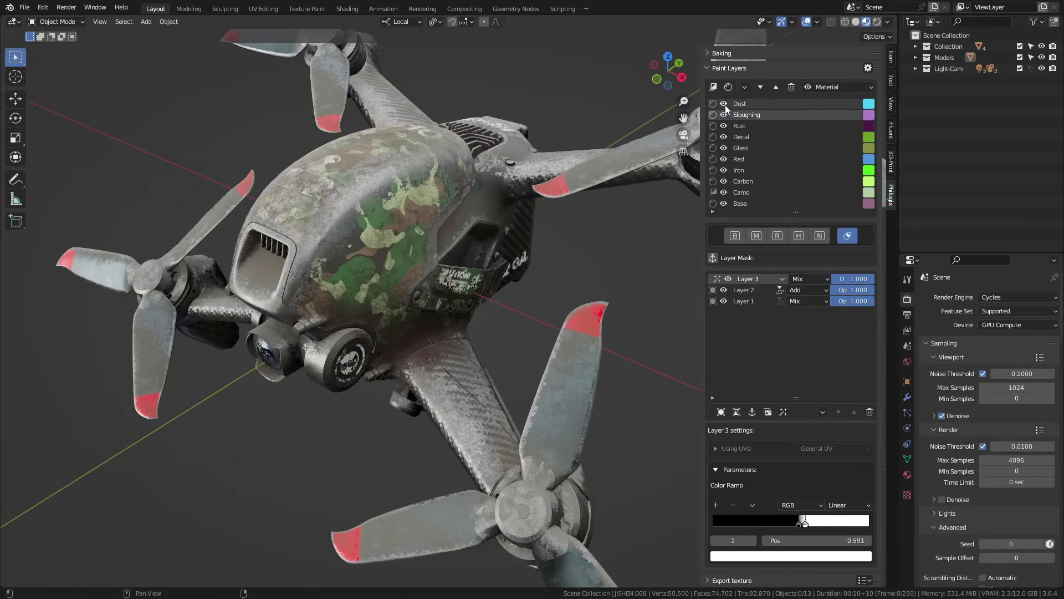
pyautogui.click(760, 105)
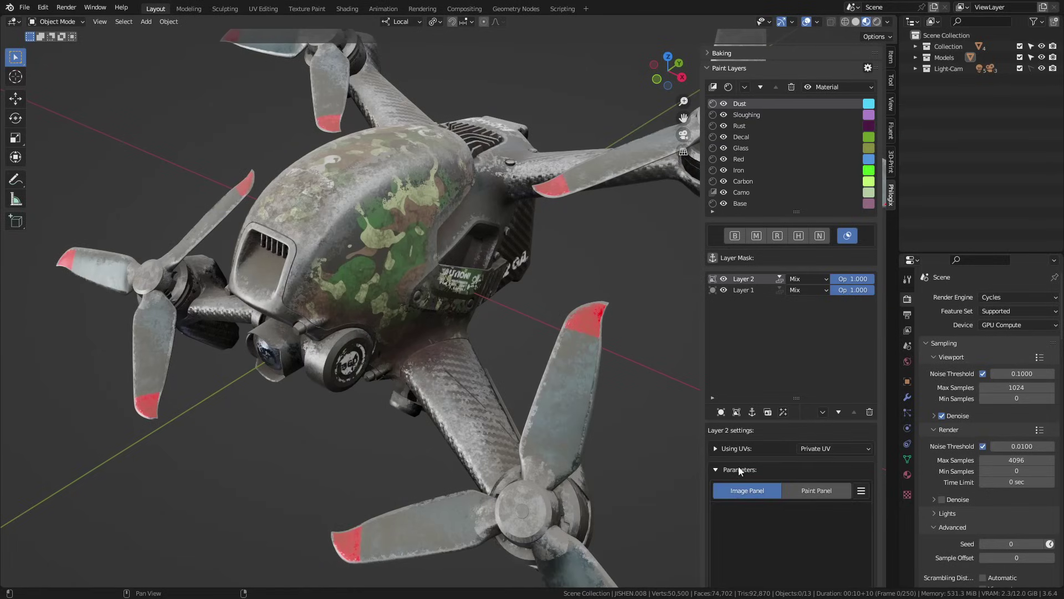
pyautogui.click(735, 237)
pyautogui.scroll(-4, 794, 494)
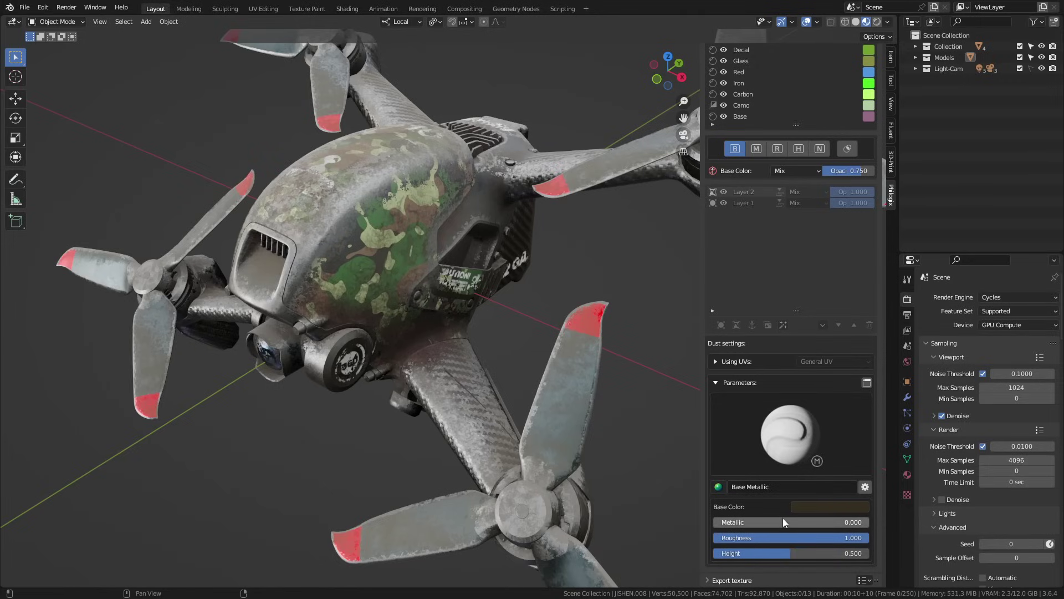
pyautogui.scroll(2, 776, 516)
pyautogui.scroll(3, 770, 510)
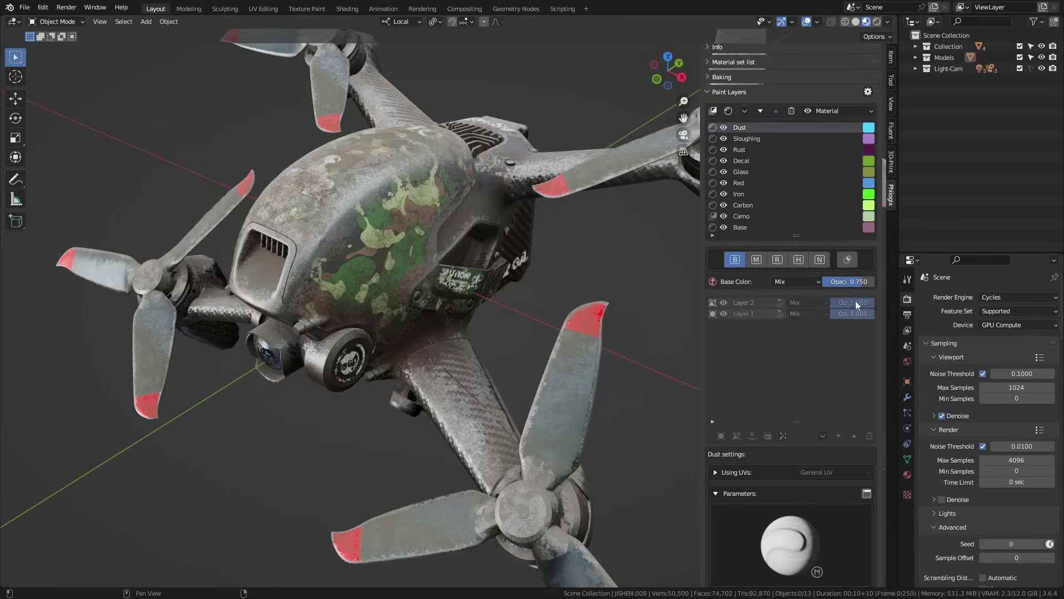
# Open the Dust layer's mask, select Layer 1 and try the Value setting of its Falling Dust mask
pyautogui.click(847, 259)
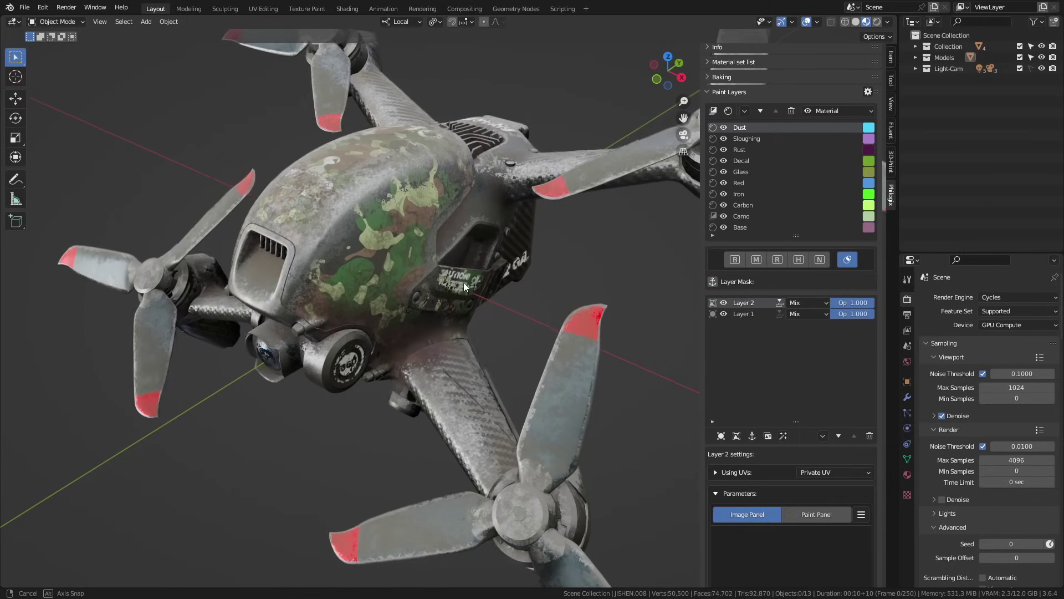
pyautogui.click(757, 313)
pyautogui.scroll(-5, 765, 460)
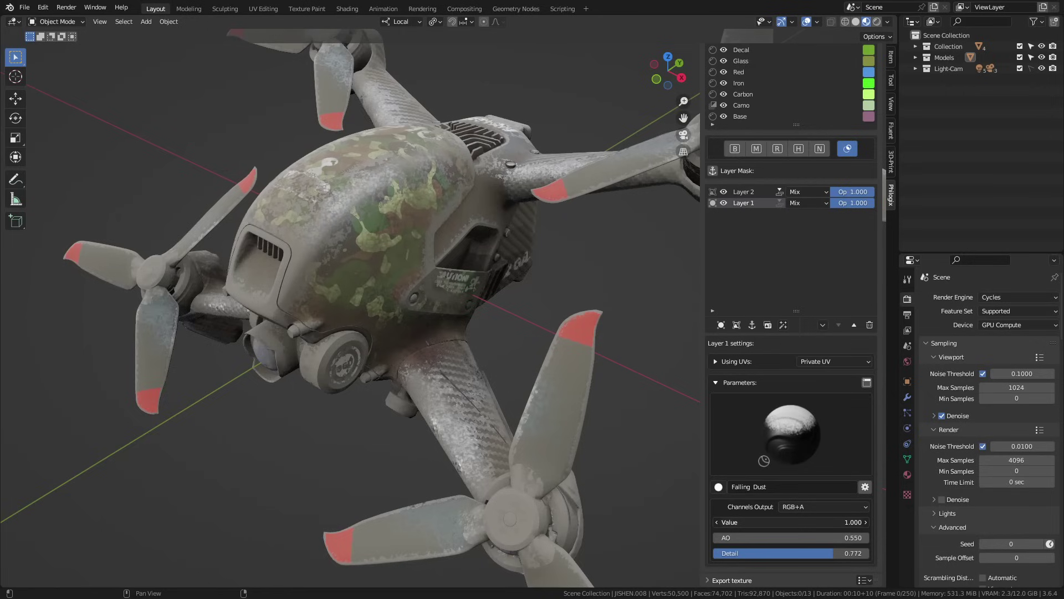
pyautogui.scroll(3, 744, 281)
pyautogui.scroll(2, 743, 281)
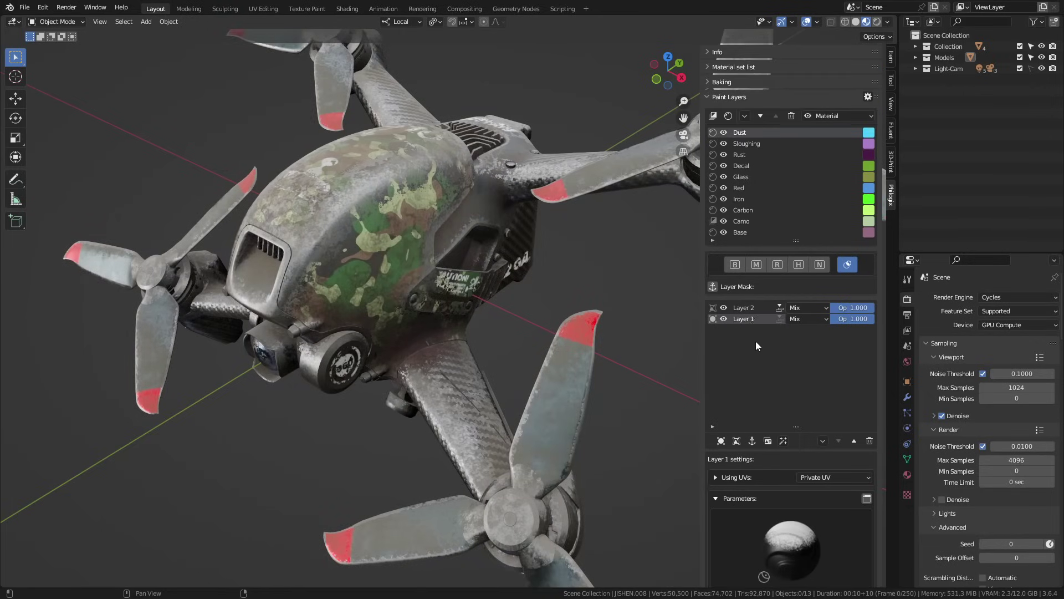
# Select Layer 2 of the Dust mask and review its image layer parameters
pyautogui.click(750, 309)
pyautogui.scroll(-4, 787, 388)
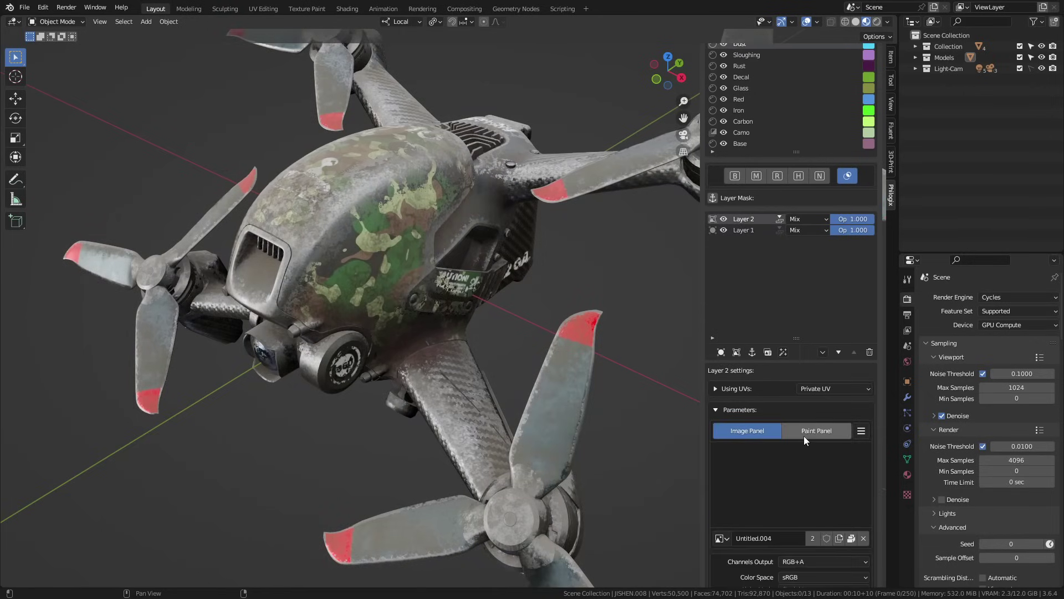
pyautogui.moveTo(692, 296)
pyautogui.mouseDown(button='middle')
pyautogui.moveTo(519, 327)
pyautogui.moveTo(454, 311)
pyautogui.mouseUp(button='middle')
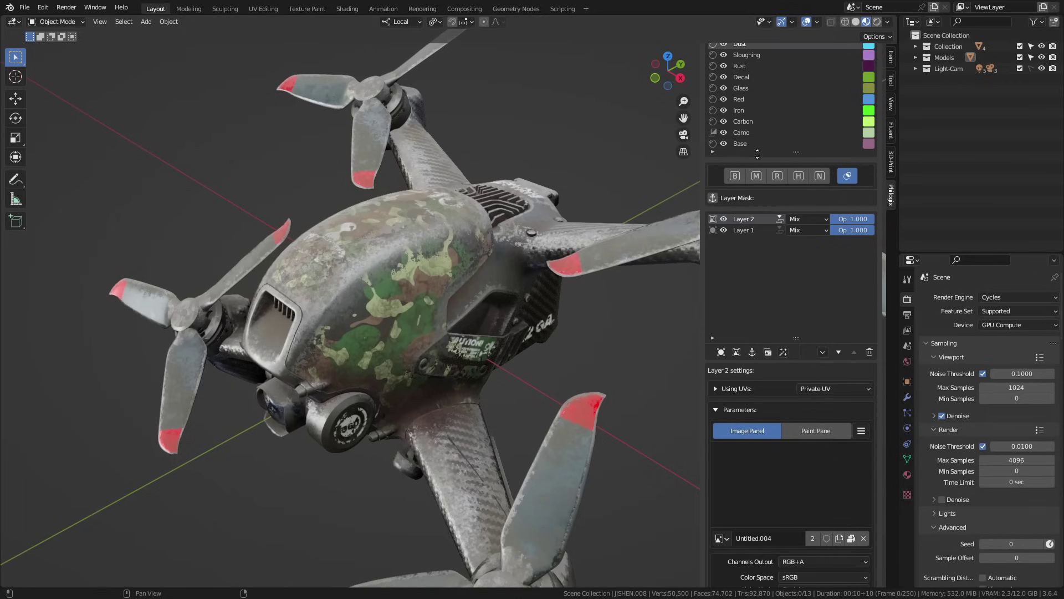
# Display the Dust layer's mask in Layer Mask view mode and toggle Layer 2 to compare its painted contribution
pyautogui.scroll(4, 843, 121)
pyautogui.click(855, 115)
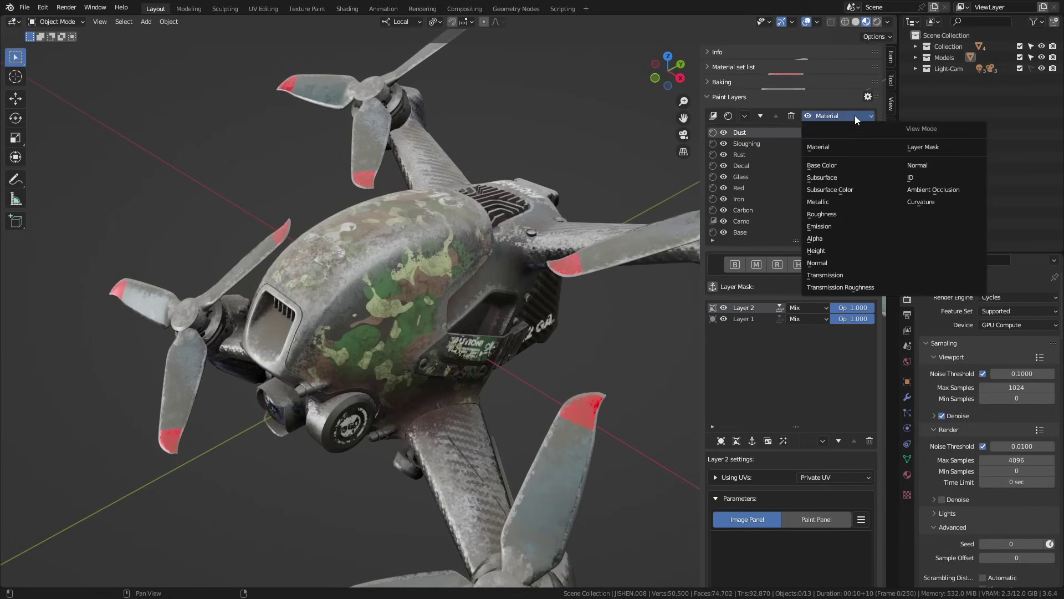
pyautogui.click(928, 146)
pyautogui.moveTo(511, 399); pyautogui.dragTo(413, 309, button='middle')
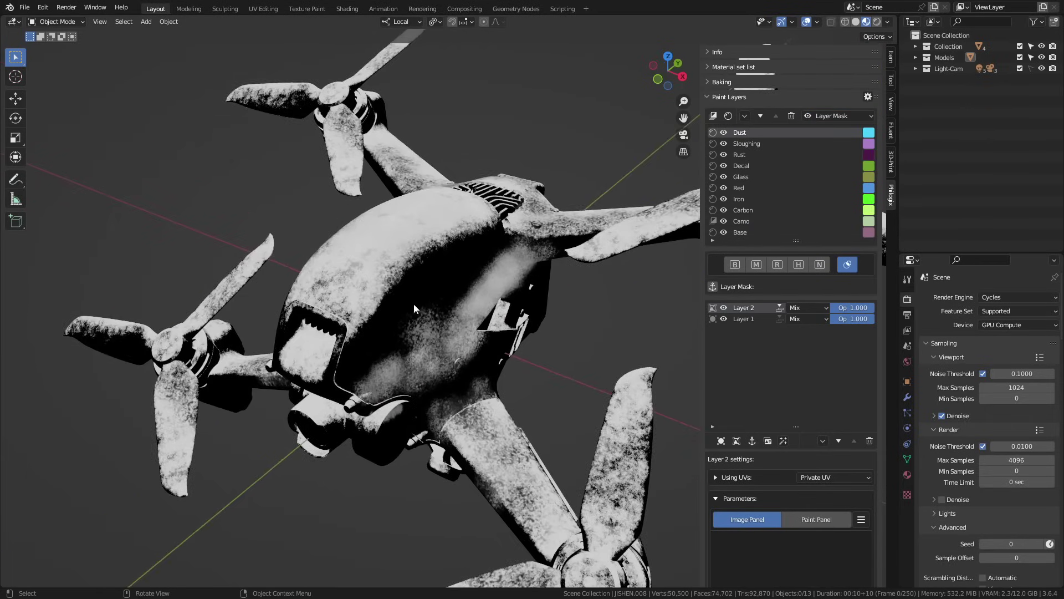
pyautogui.click(724, 307)
pyautogui.click(724, 308)
pyautogui.click(724, 307)
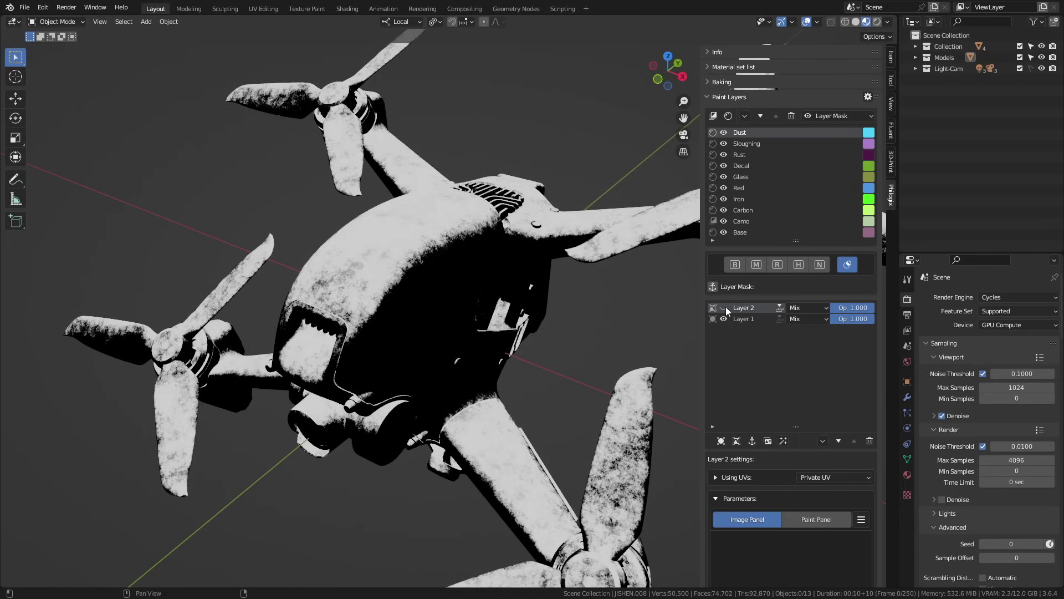
pyautogui.click(723, 308)
# Switch from the Dust mask display back to the Material view mode
pyautogui.moveTo(500, 382); pyautogui.dragTo(488, 381, button='middle')
pyautogui.moveTo(447, 343); pyautogui.dragTo(441, 344, button='middle')
pyautogui.press('v')
pyautogui.click(439, 275)
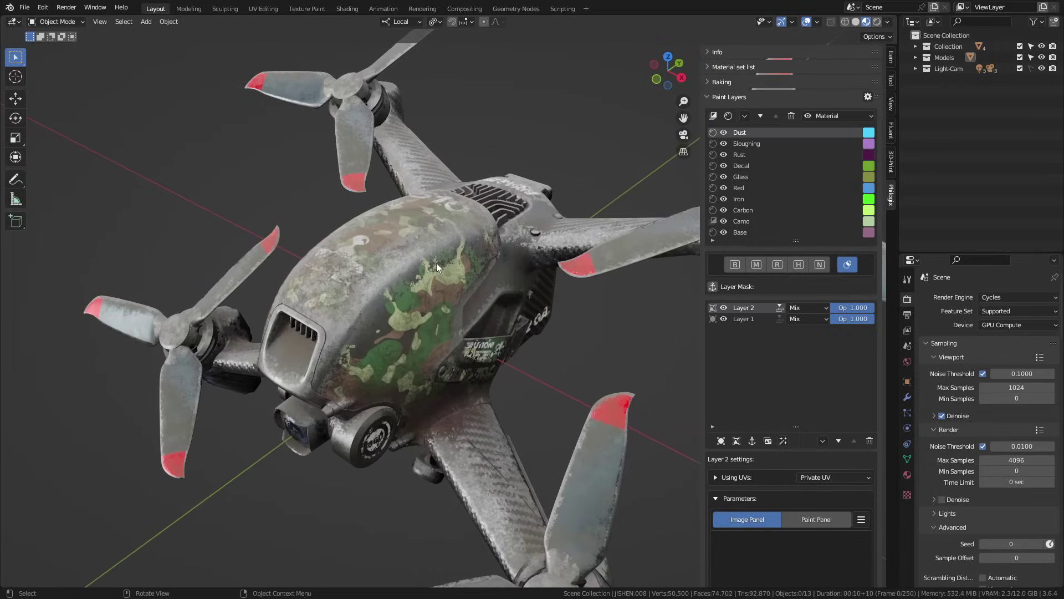
# Switch the viewport to Rendered shading and maximize it to present the finished drone material
pyautogui.moveTo(554, 338); pyautogui.dragTo(520, 347, button='middle')
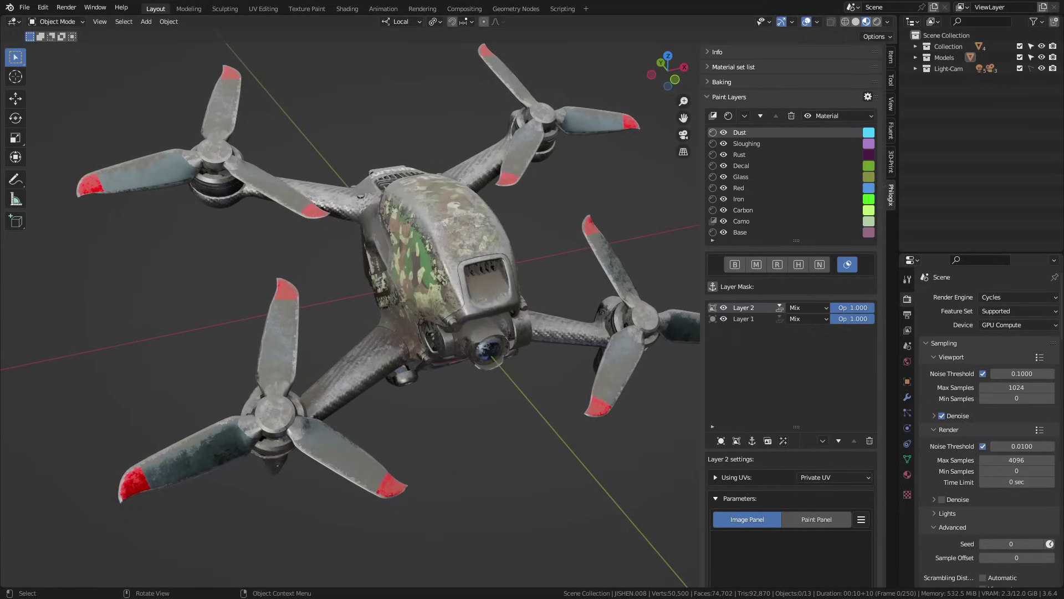
pyautogui.moveTo(517, 455)
pyautogui.mouseDown(button='middle')
pyautogui.moveTo(560, 446)
pyautogui.moveTo(567, 431)
pyautogui.moveTo(480, 441)
pyautogui.moveTo(460, 415)
pyautogui.moveTo(460, 384)
pyautogui.moveTo(609, 427)
pyautogui.moveTo(491, 419)
pyautogui.mouseUp(button='middle')
pyautogui.press('z')
pyautogui.click(550, 186)
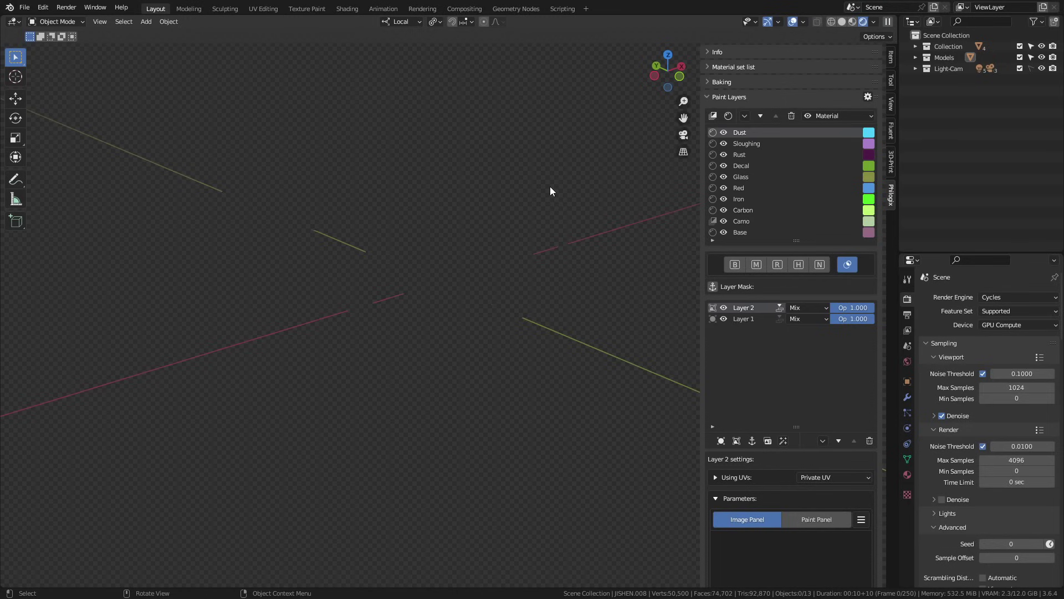
pyautogui.moveTo(616, 331); pyautogui.dragTo(584, 343, button='middle')
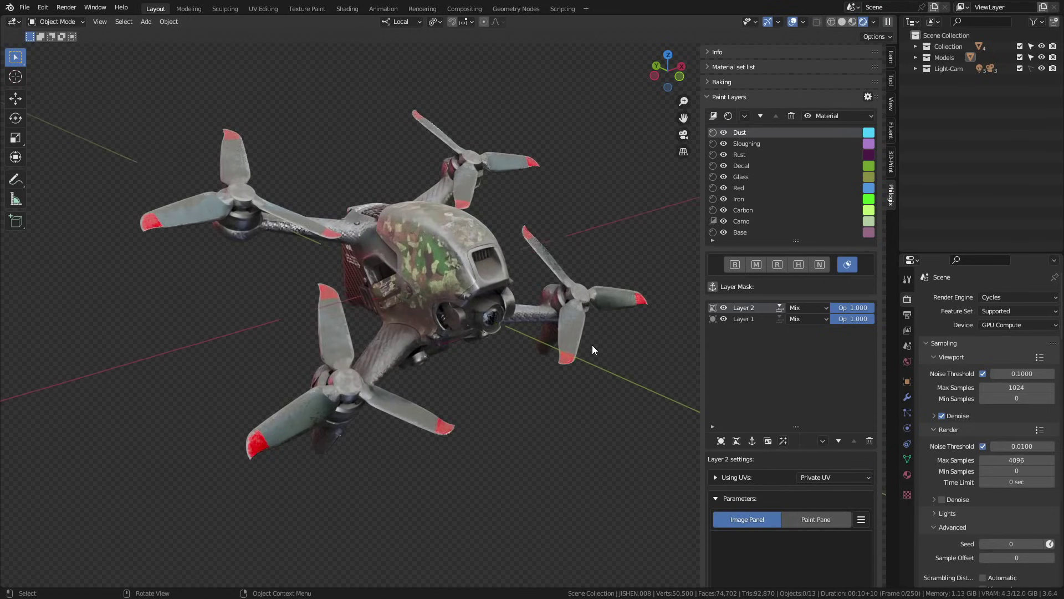
pyautogui.moveTo(592, 344)
pyautogui.mouseDown(button='middle')
pyautogui.moveTo(619, 348)
pyautogui.moveTo(557, 359)
pyautogui.moveTo(597, 352)
pyautogui.moveTo(615, 384)
pyautogui.moveTo(584, 377)
pyautogui.moveTo(585, 344)
pyautogui.mouseUp(button='middle')
pyautogui.hotkey('ctrl', 'space')
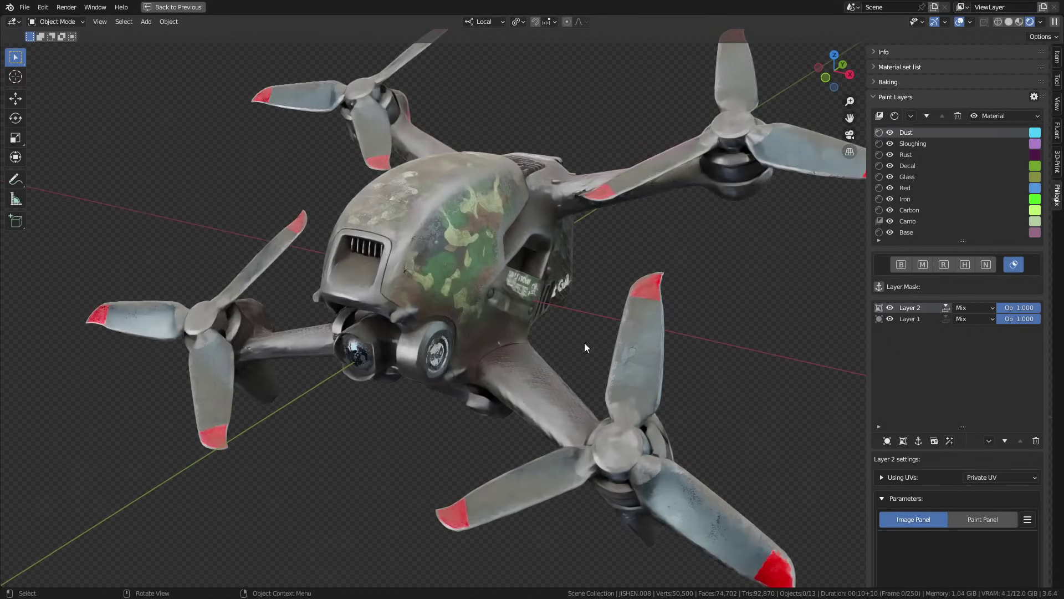